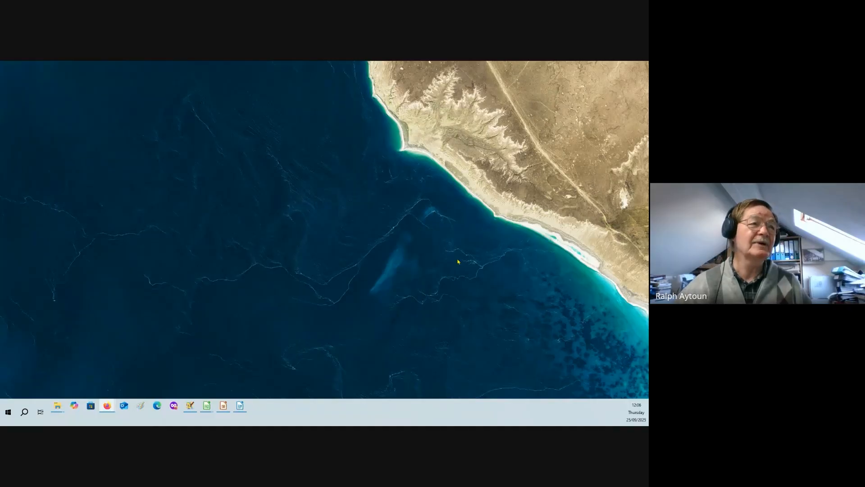
- Switch to JOSM, open its preferences and review the display, OSM data and GPS points settings
left_click(190, 408)
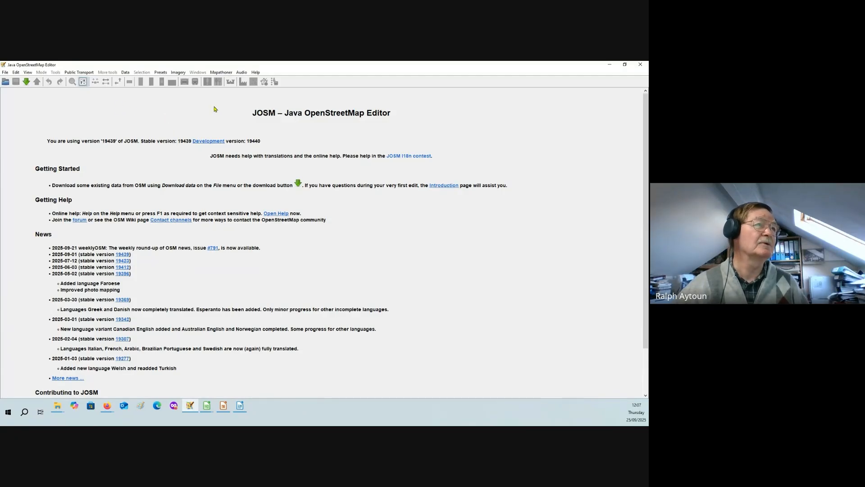
left_click(83, 82)
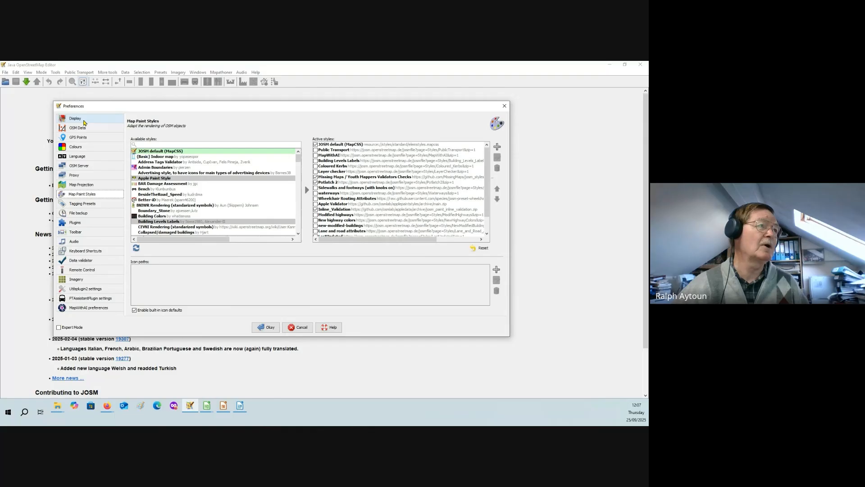
left_click(76, 118)
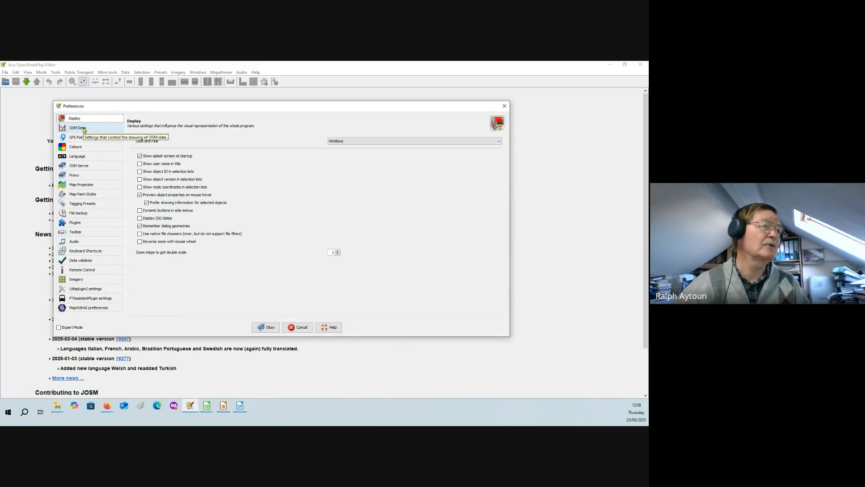
left_click(83, 130)
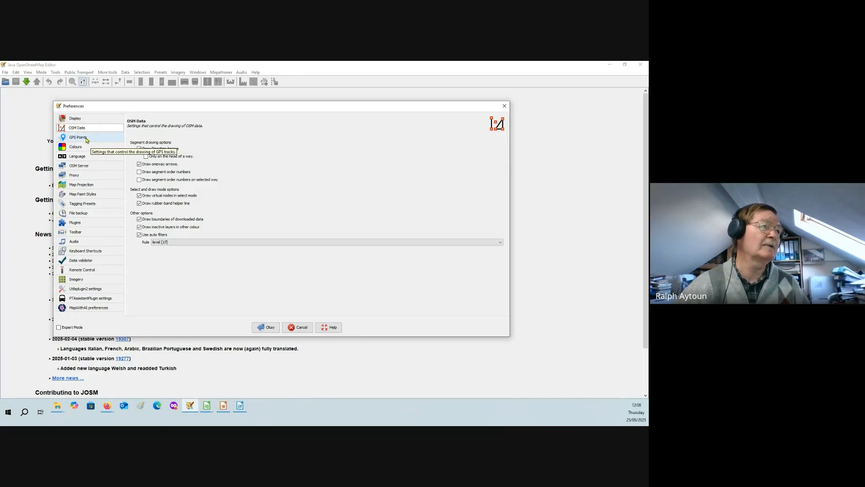
left_click(87, 139)
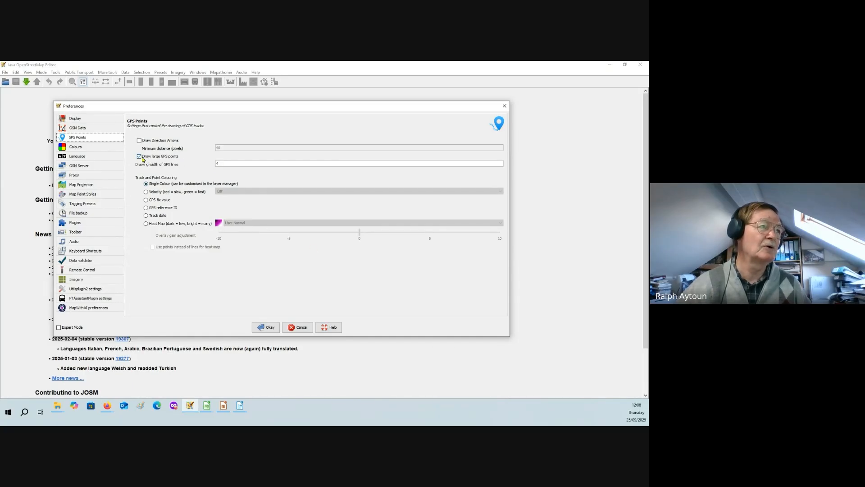
left_click_drag(143, 158, 174, 159)
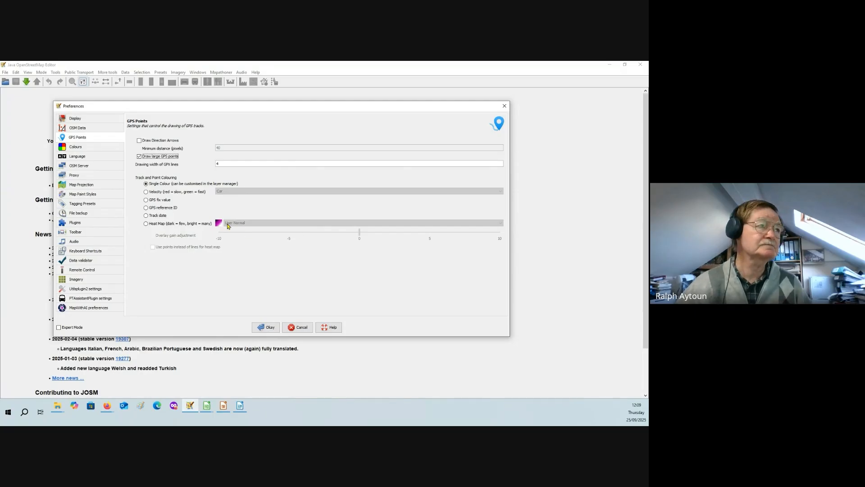
- Look through the interface languages offered in the language preferences without choosing a different one
left_click(96, 159)
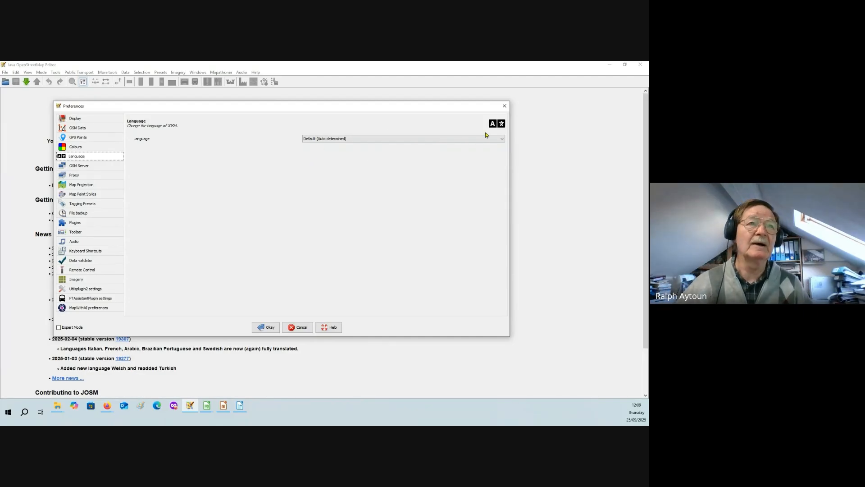
left_click(502, 140)
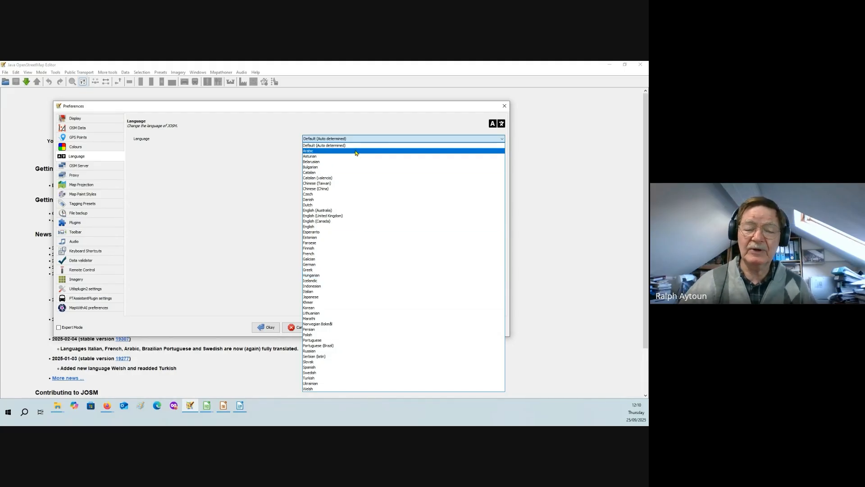
left_click(242, 163)
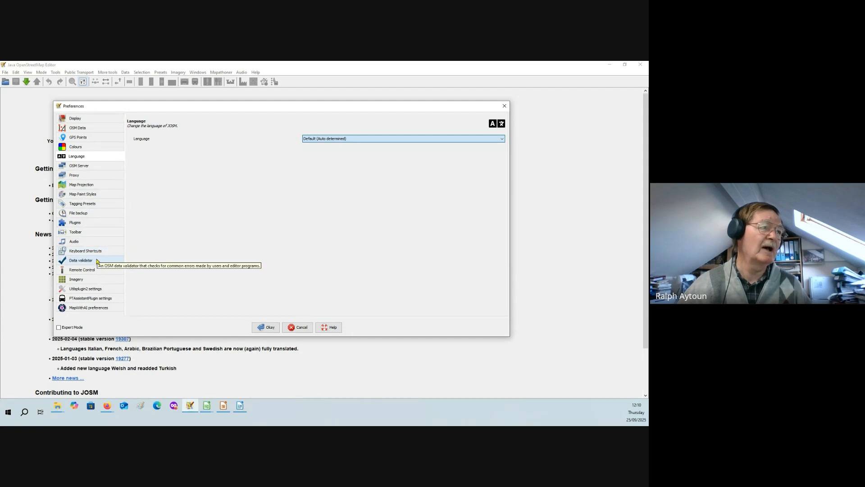
- Open the plugin preferences and consult the JOSM Plugins slide in the LibreOffice Impress presentation, returning to JOSM
left_click(84, 224)
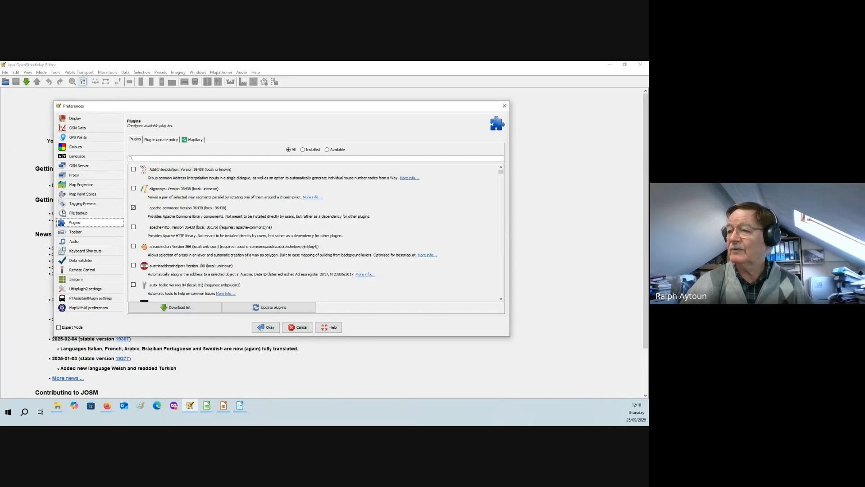
key("alt+Tab")
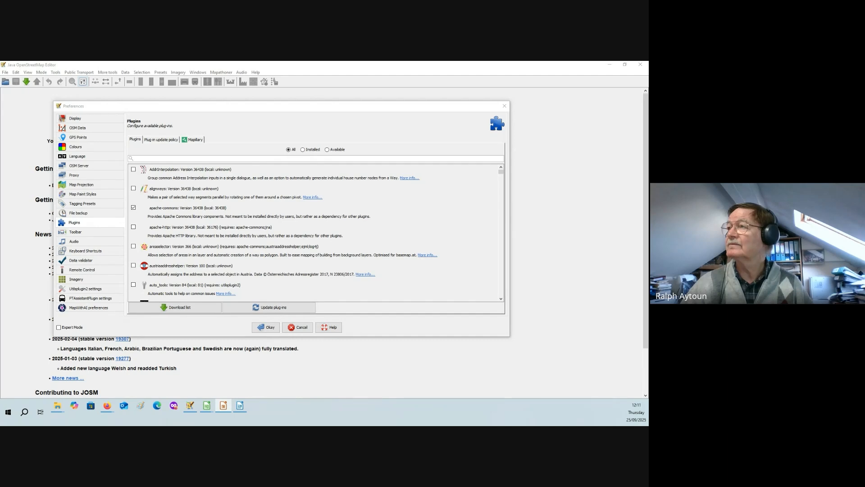
left_click_drag(648, 170, 451, 170)
left_click_drag(647, 170, 494, 80)
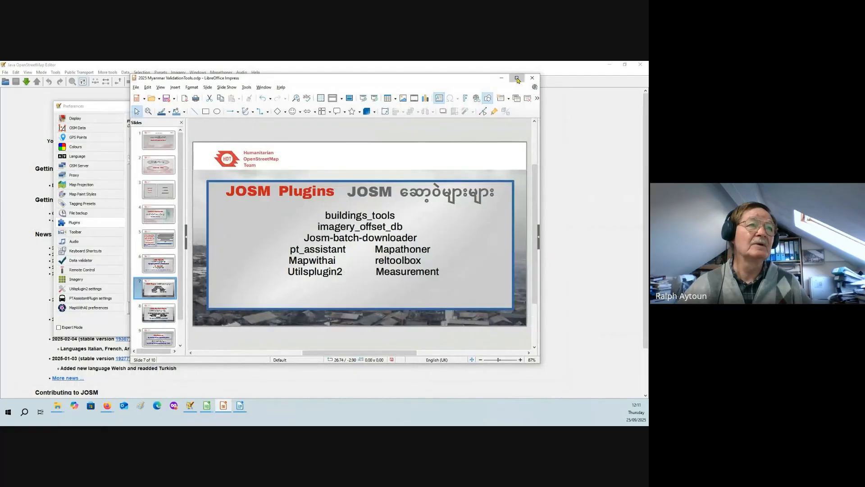
left_click(516, 77)
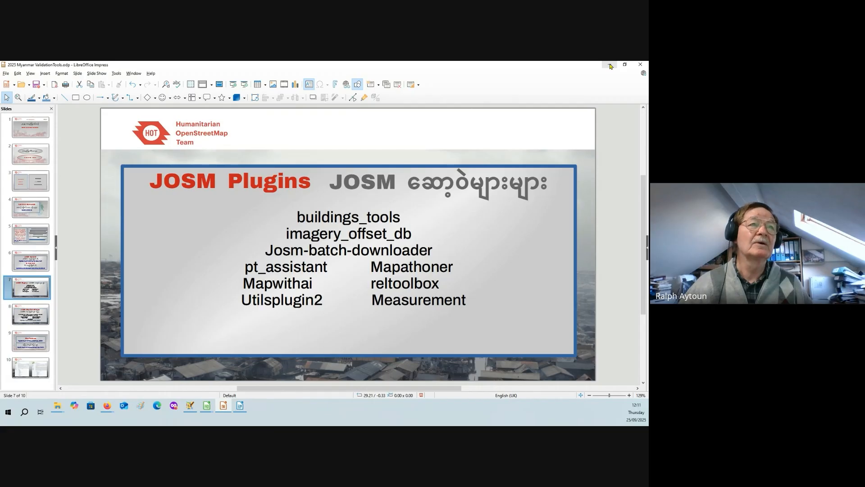
left_click(610, 66)
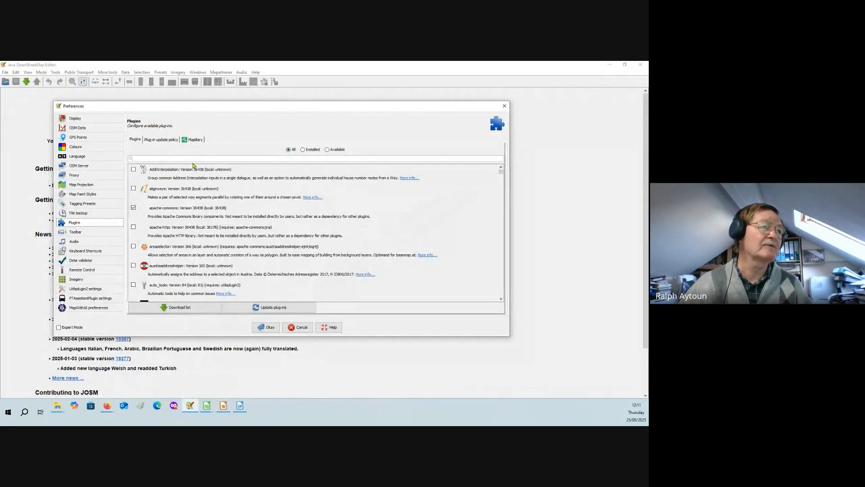
- Search the plugin list for "building", refine the search to "buildings" and look through the matching plugins
scroll(191, 198, "down", 5)
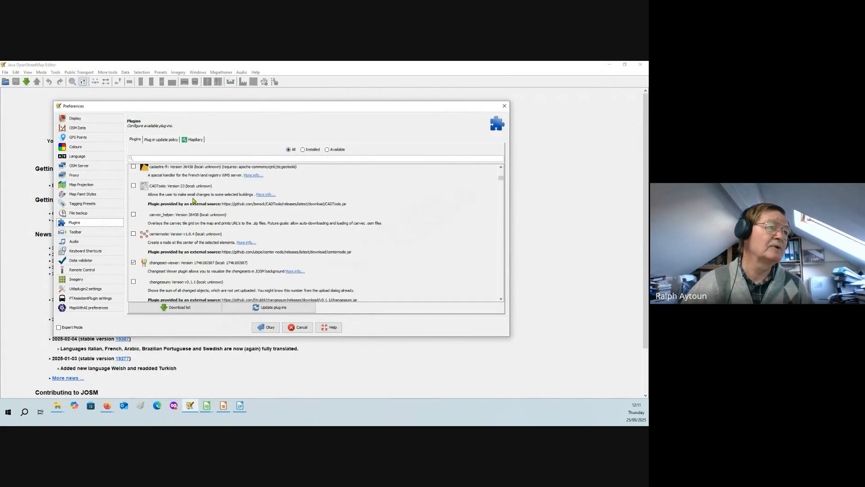
scroll(192, 200, "up", 3)
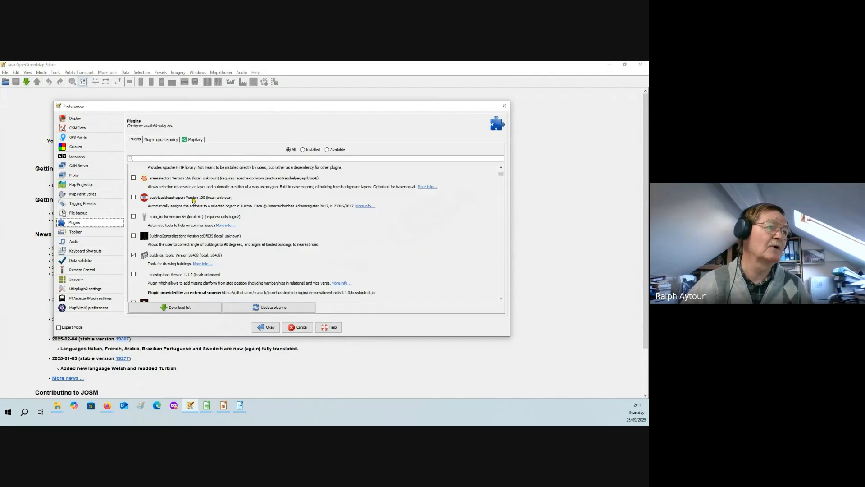
left_click(158, 156)
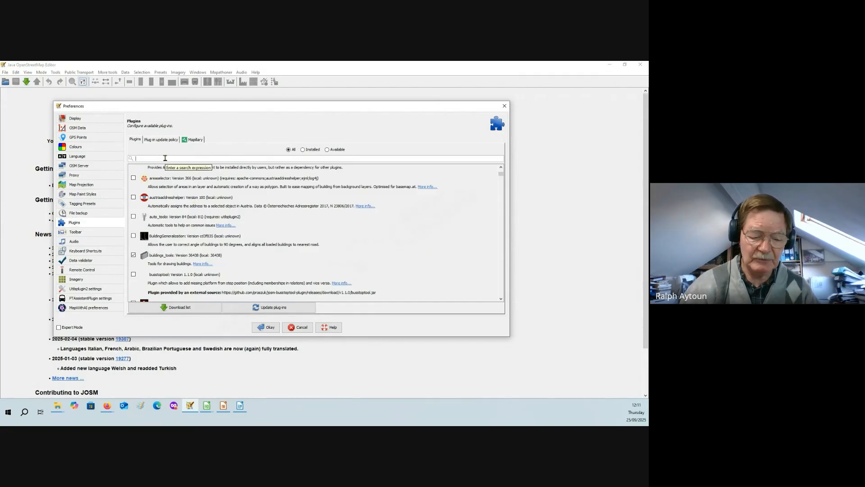
type("buil")
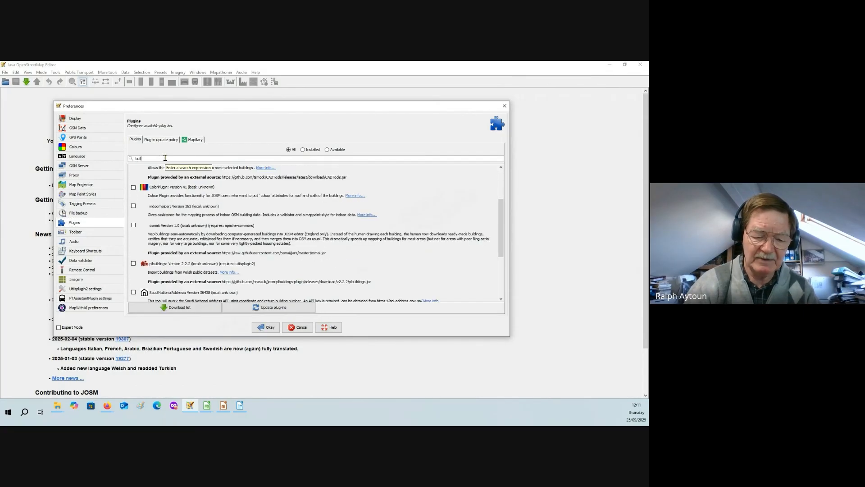
type("ding")
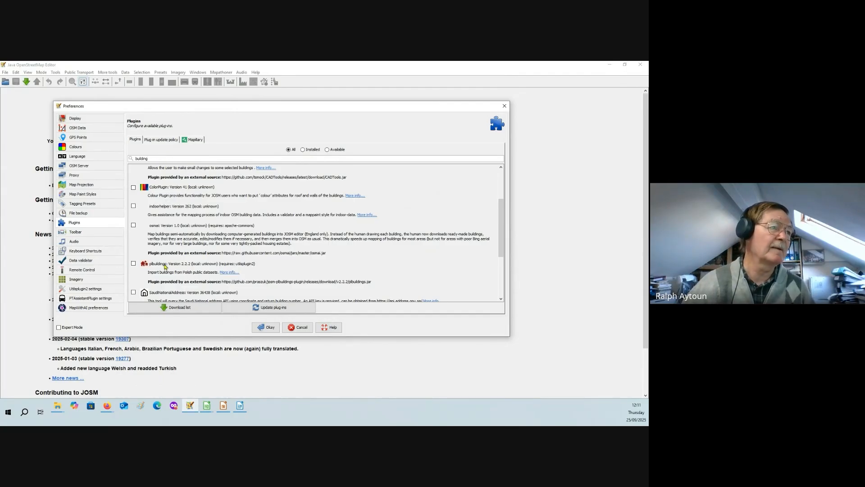
scroll(182, 260, "down", 3)
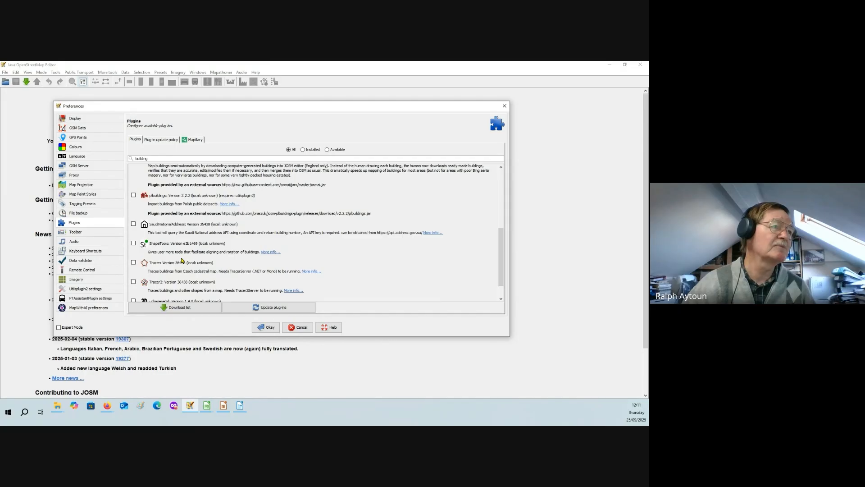
scroll(182, 260, "up", 3)
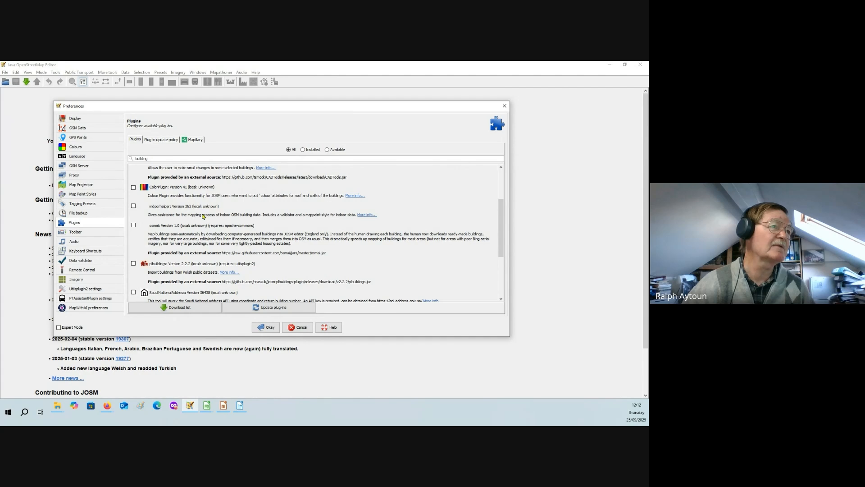
scroll(201, 216, "up", 3)
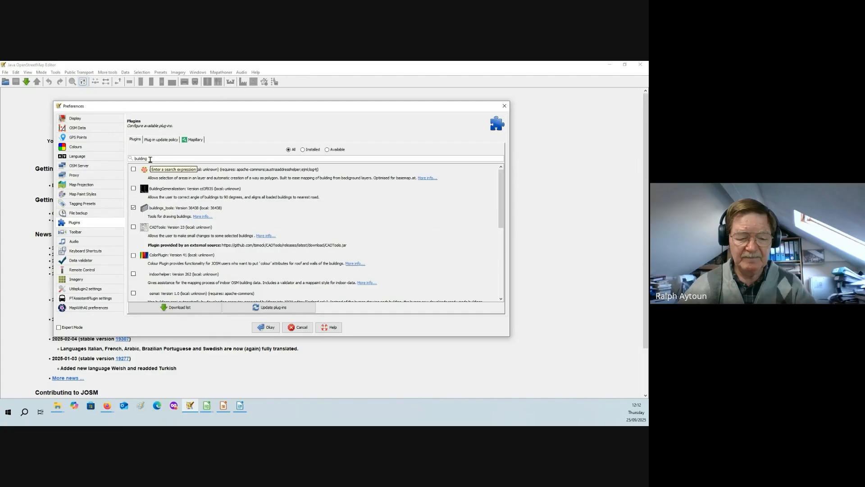
type("s")
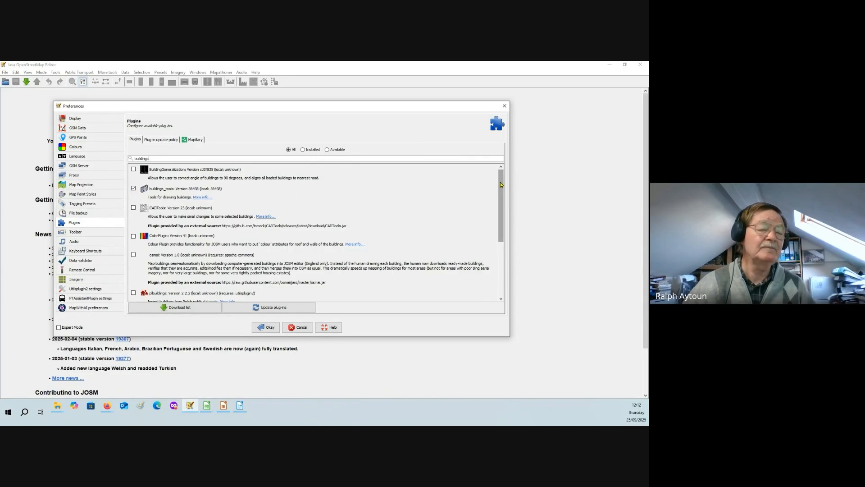
left_click_drag(501, 185, 506, 266)
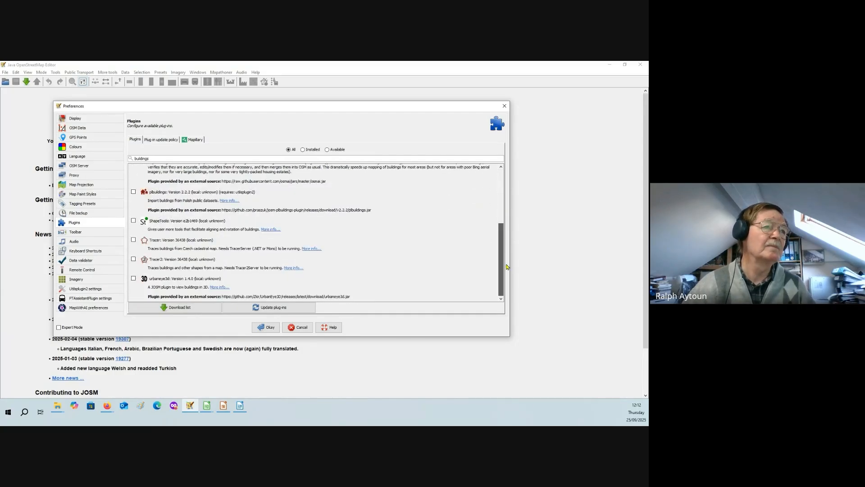
- Clear the plugin search and find the buildings_tools entry in the full list
left_click_drag(156, 158, 131, 158)
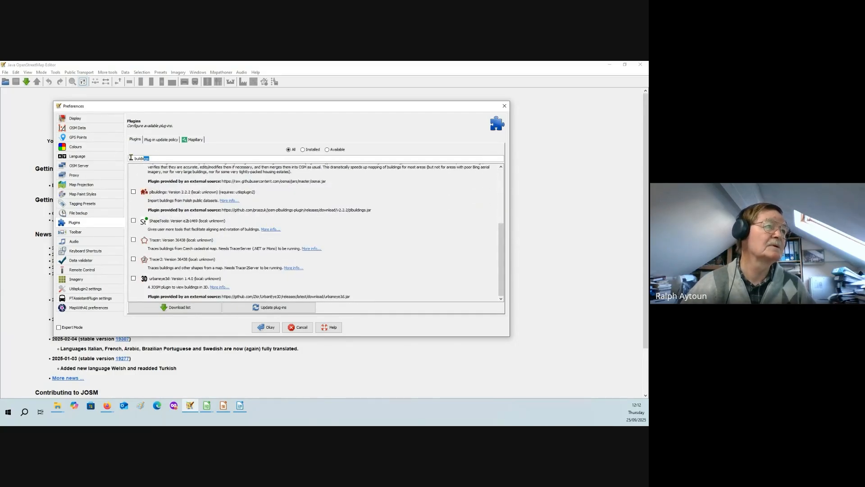
key("BackSpace")
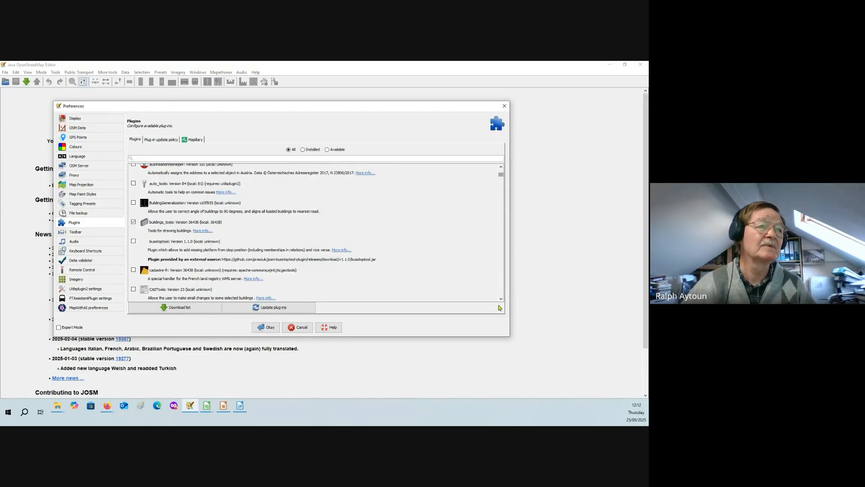
scroll(500, 298, "down", 3)
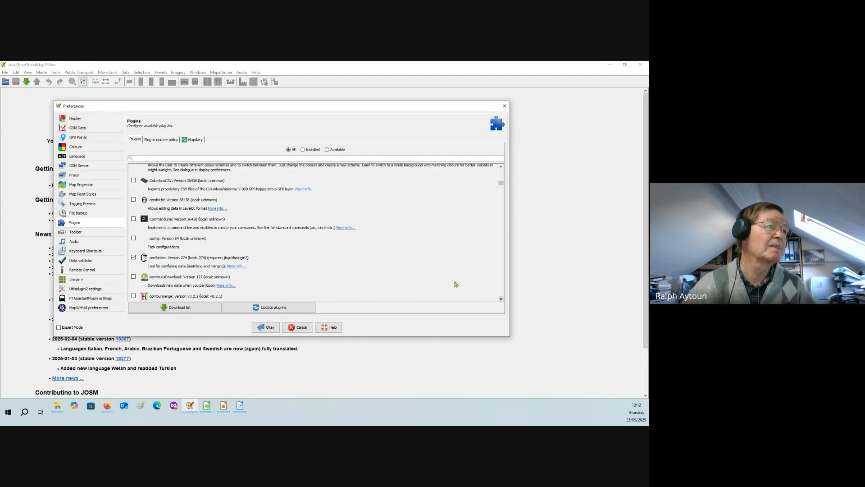
scroll(263, 224, "up", 3)
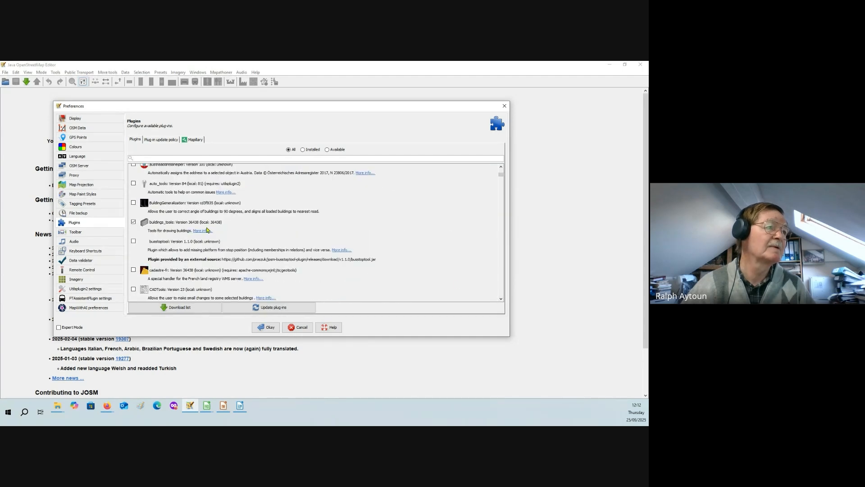
- Find the conflation and CustomizePublicTransportStop entries in the full plugin list
scroll(207, 230, "down", 3)
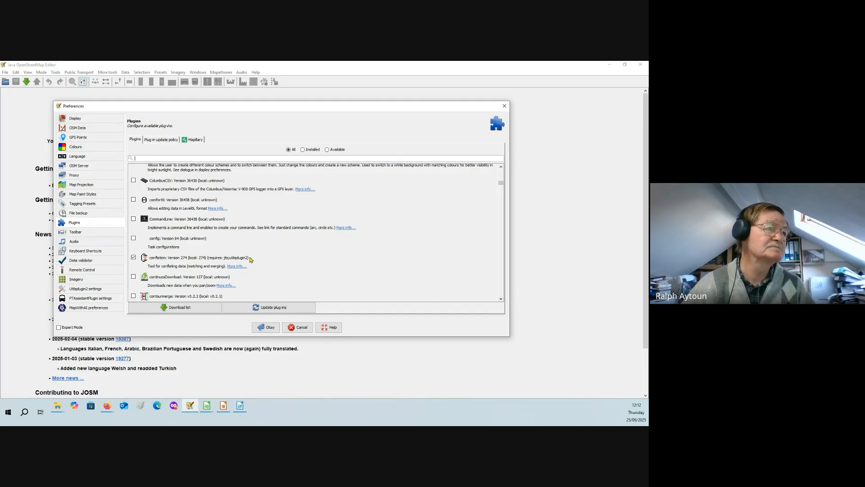
left_click(501, 299)
left_click(501, 298)
left_click(501, 299)
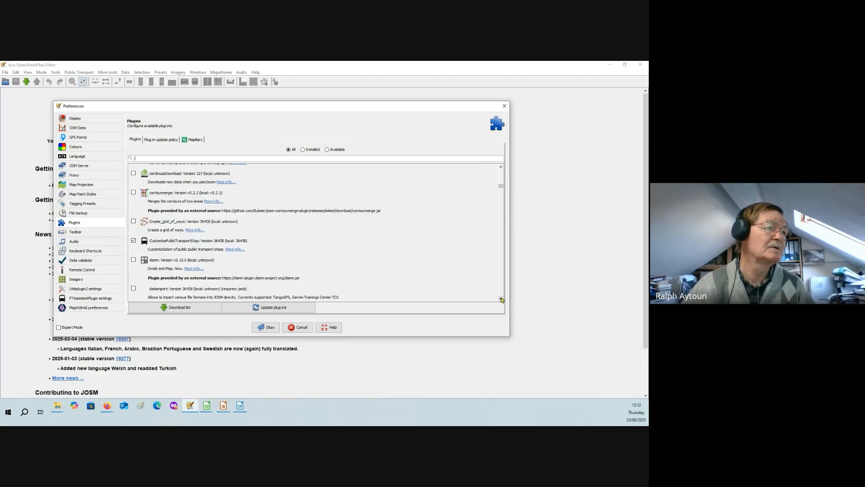
left_click(501, 299)
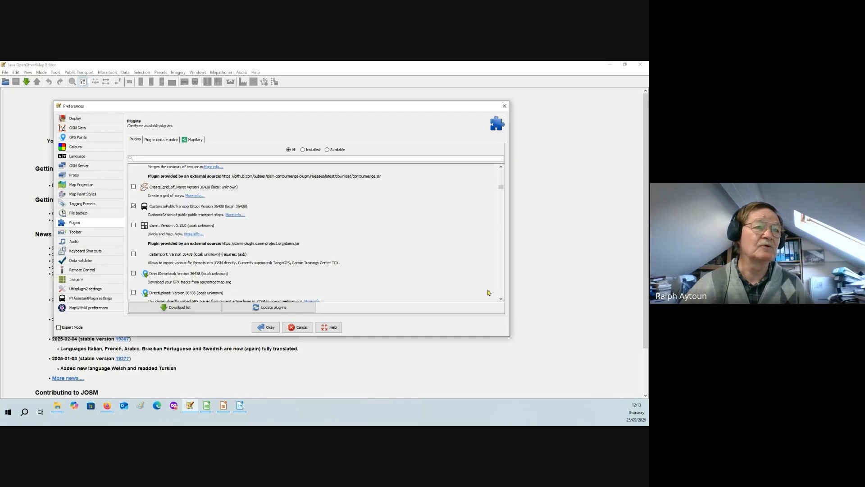
- Find the FastDraw and fieldpapers entries further along the plugin list
left_click(501, 300)
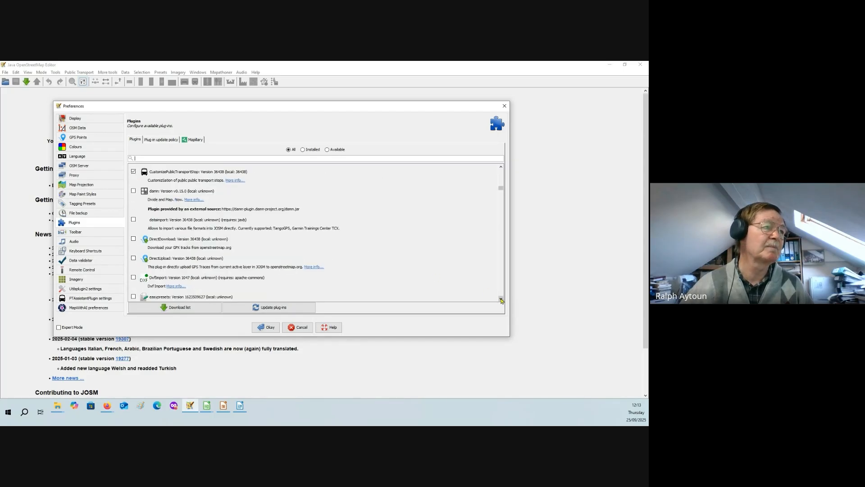
left_click(501, 300)
left_click(501, 300)
left_click(502, 300)
left_click(501, 300)
left_click(502, 300)
left_click(501, 299)
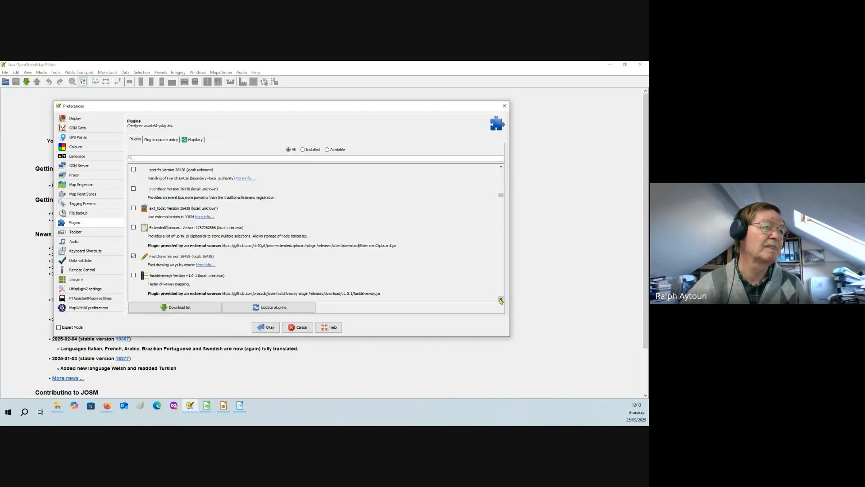
left_click(501, 300)
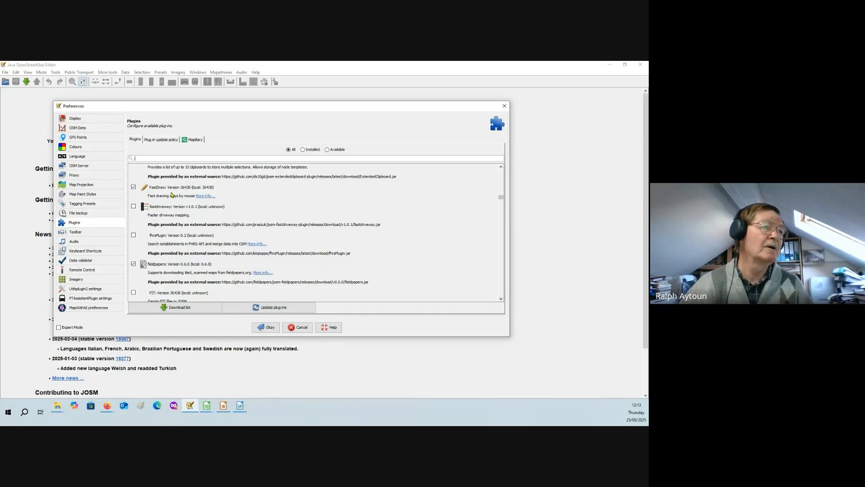
- Find the imagery_offset_db entry in the plugin list
left_click(502, 300)
left_click(501, 299)
left_click(501, 299)
left_click(502, 300)
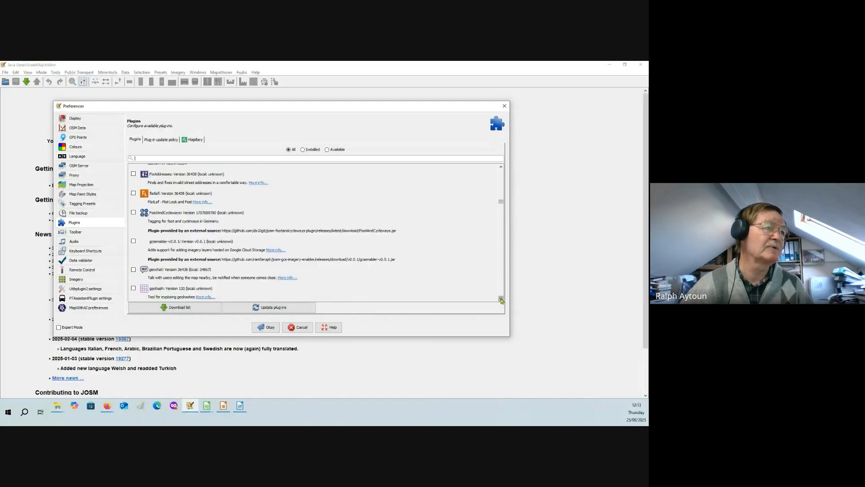
left_click(501, 299)
left_click(502, 299)
left_click(501, 299)
left_click(502, 299)
left_click(501, 299)
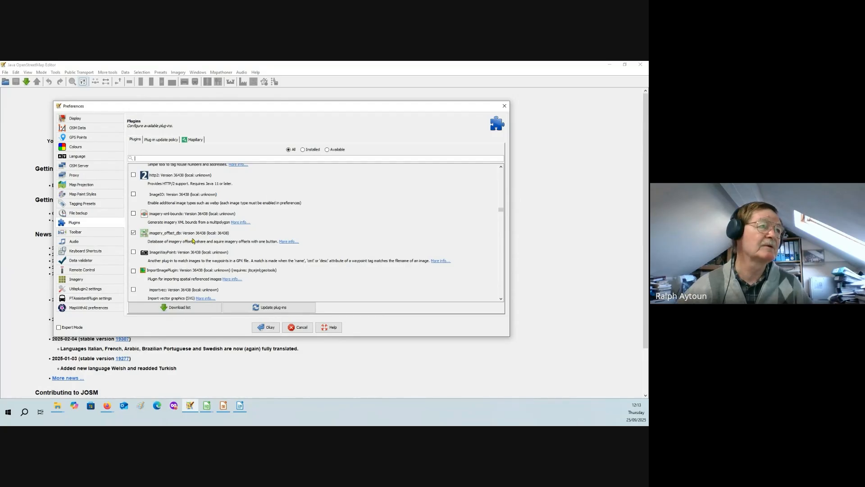
- Find the josm-batch-downloader entry in the plugin list
left_click(501, 300)
left_click(501, 299)
left_click(502, 300)
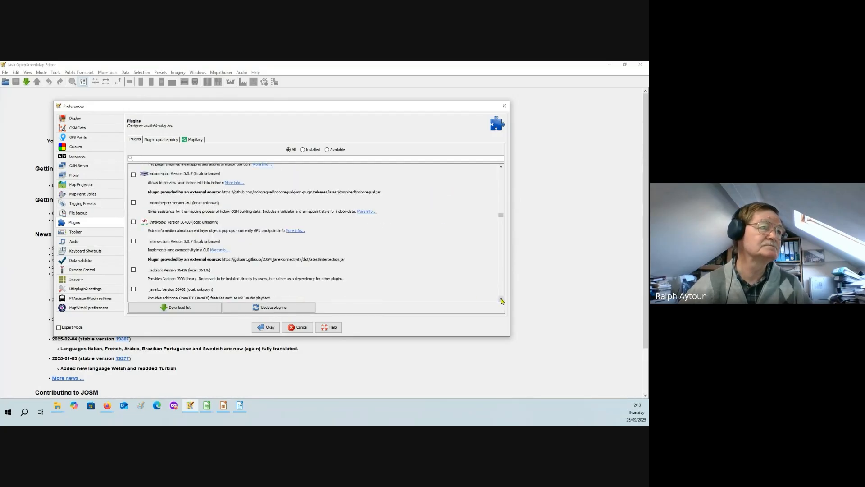
left_click(502, 300)
left_click(502, 299)
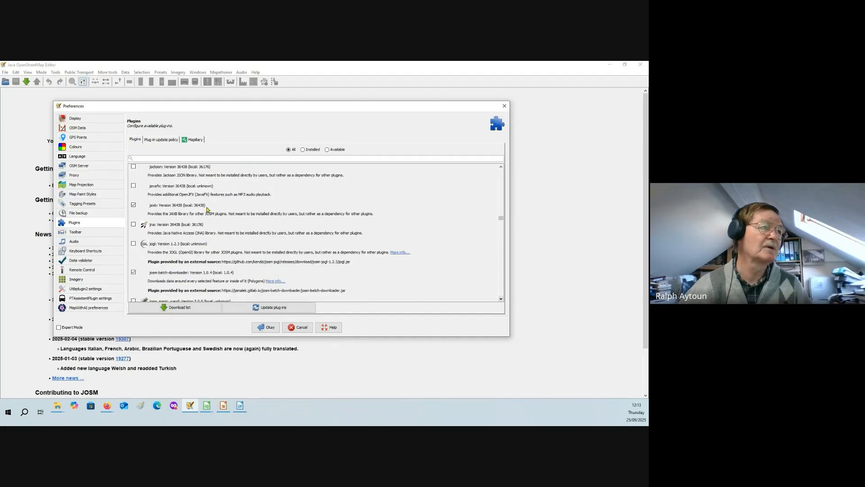
- Browse the plugin list from josm-batch-downloader on to the mapwithai entry
left_click(502, 300)
left_click(501, 300)
left_click(501, 300)
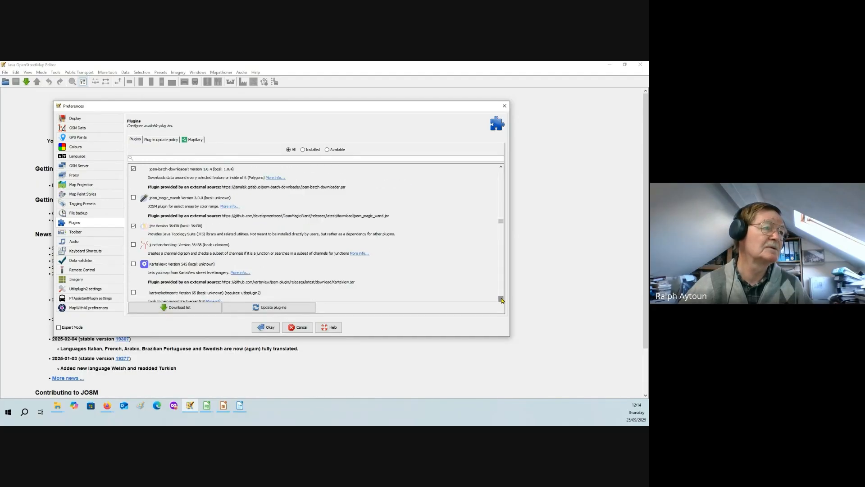
left_click(502, 300)
left_click(501, 300)
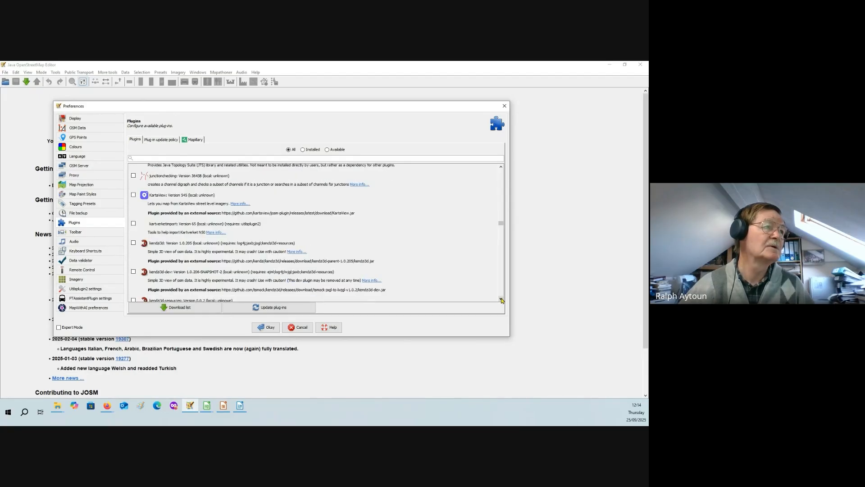
left_click(502, 299)
left_click(501, 300)
left_click(502, 299)
left_click(501, 300)
left_click(501, 300)
left_click(501, 299)
left_click(501, 300)
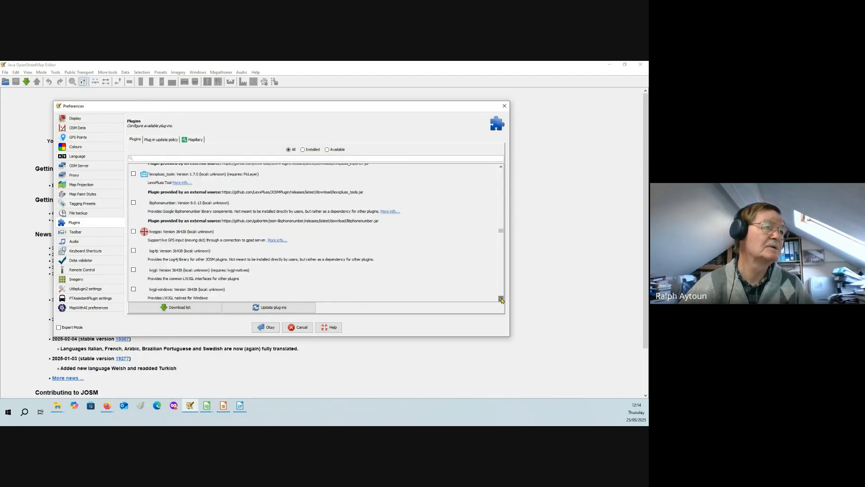
left_click(501, 299)
left_click(501, 300)
left_click(502, 300)
left_click(502, 299)
left_click(501, 300)
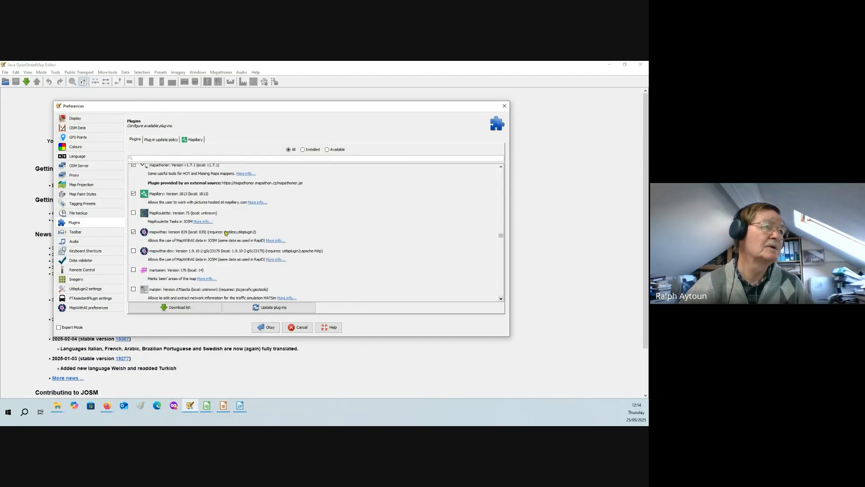
- Examine the mapathoner, Mapillary and mapwithai entries and find the measurement plugin further down the list
scroll(228, 219, "up", 2)
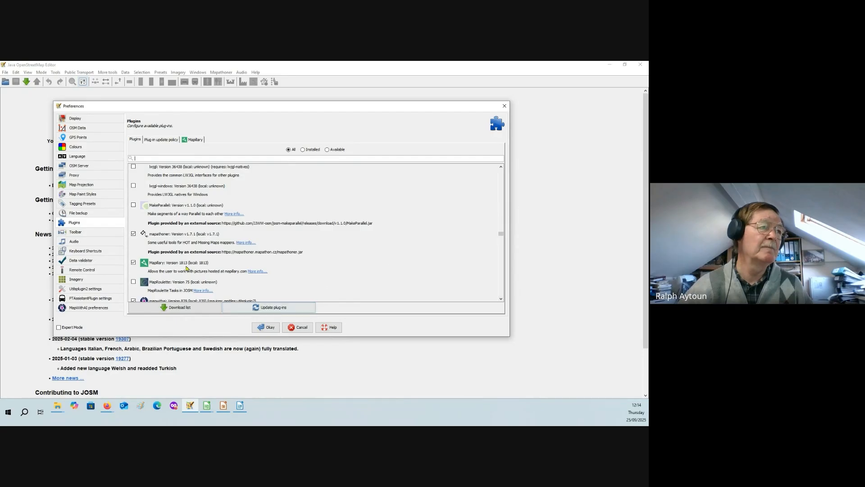
left_click(500, 298)
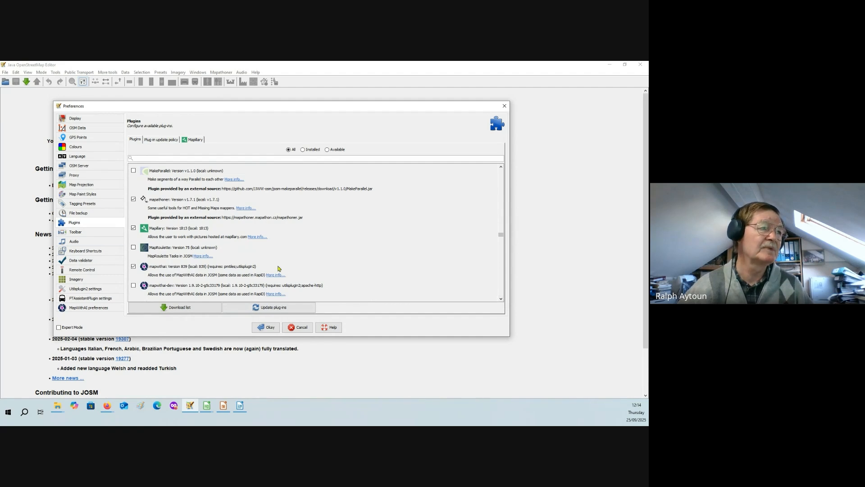
scroll(254, 266, "down", 3)
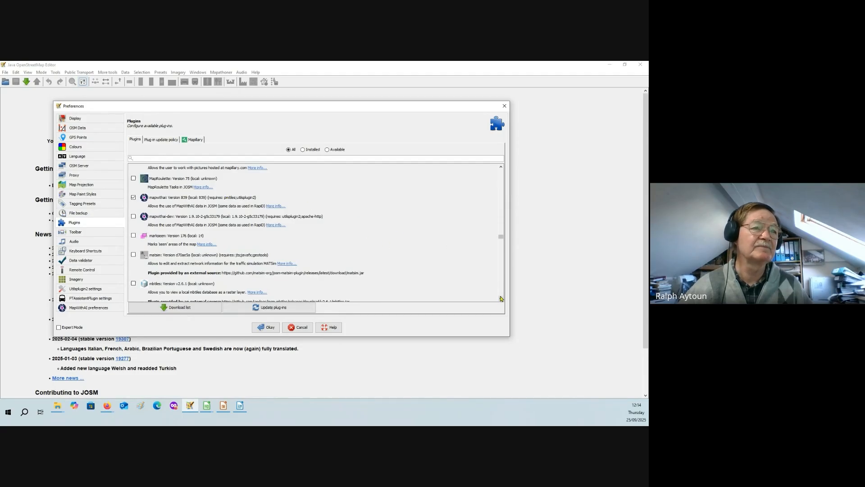
scroll(501, 299, "down", 4)
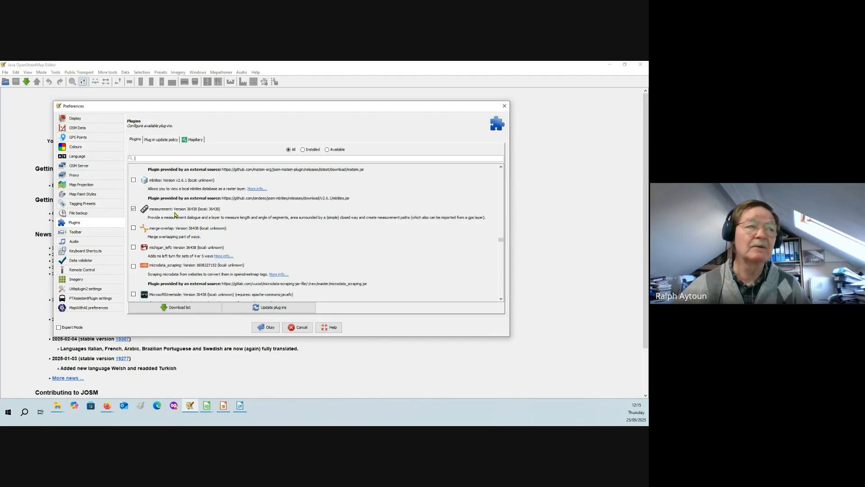
- Find the pt_assistant entry in the plugin list
left_click(501, 300)
left_click(502, 300)
left_click(502, 300)
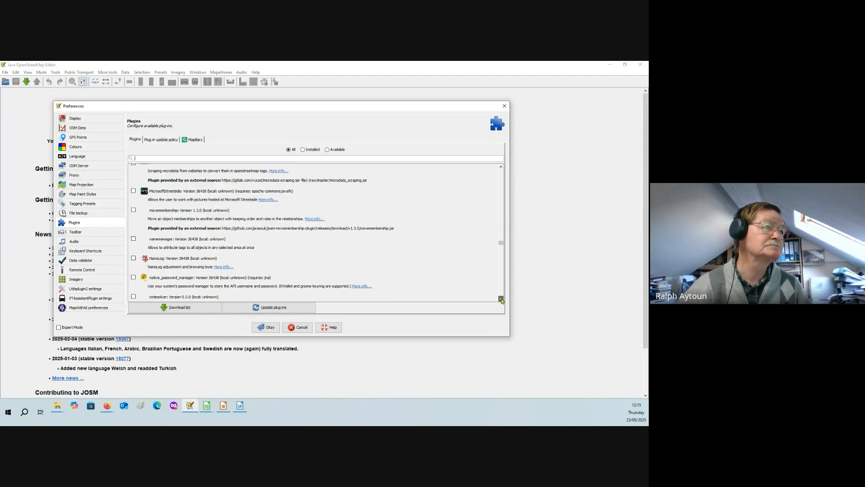
left_click(502, 300)
left_click(501, 300)
left_click(502, 300)
left_click(502, 301)
left_click(502, 300)
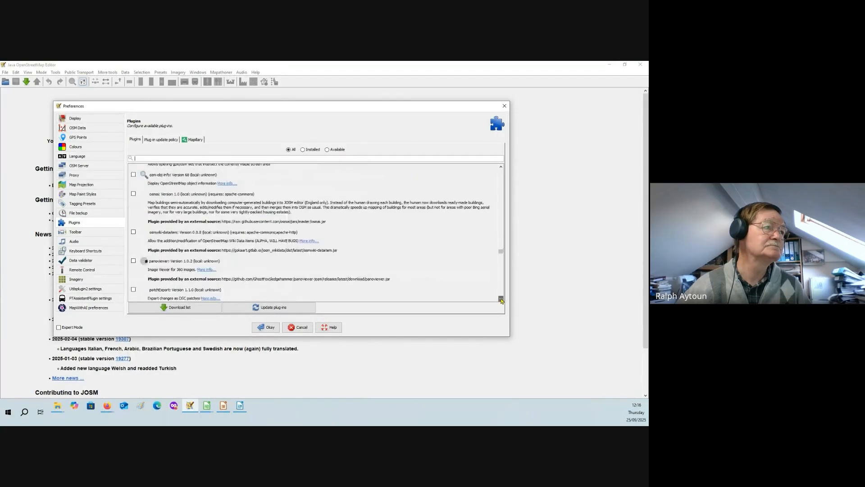
left_click(501, 301)
left_click(501, 300)
left_click(501, 300)
left_click(501, 300)
left_click(502, 300)
left_click(501, 300)
left_click(502, 300)
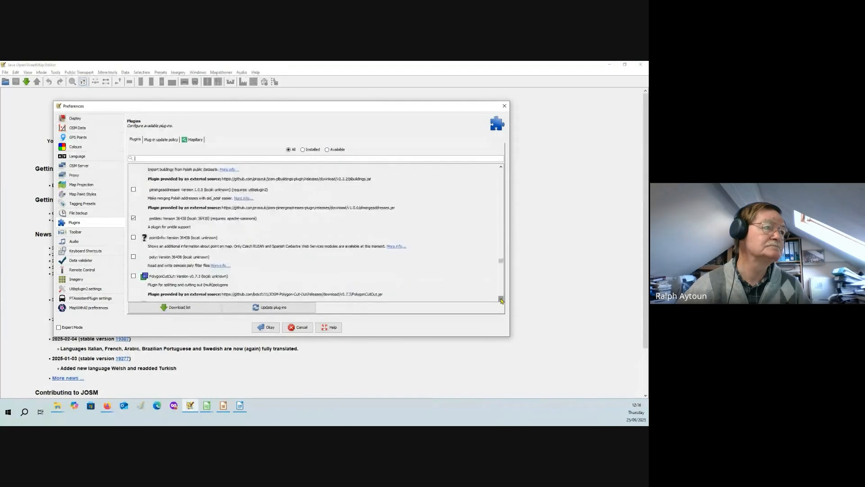
left_click(501, 300)
left_click(501, 300)
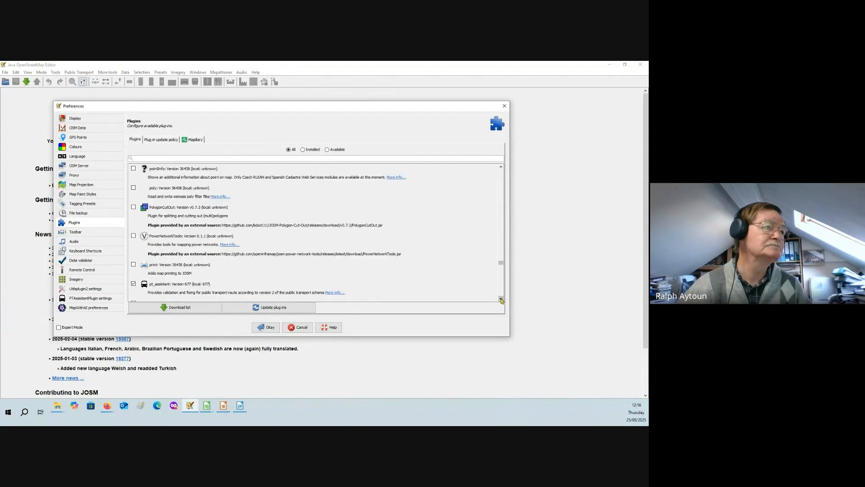
left_click(501, 300)
left_click(502, 300)
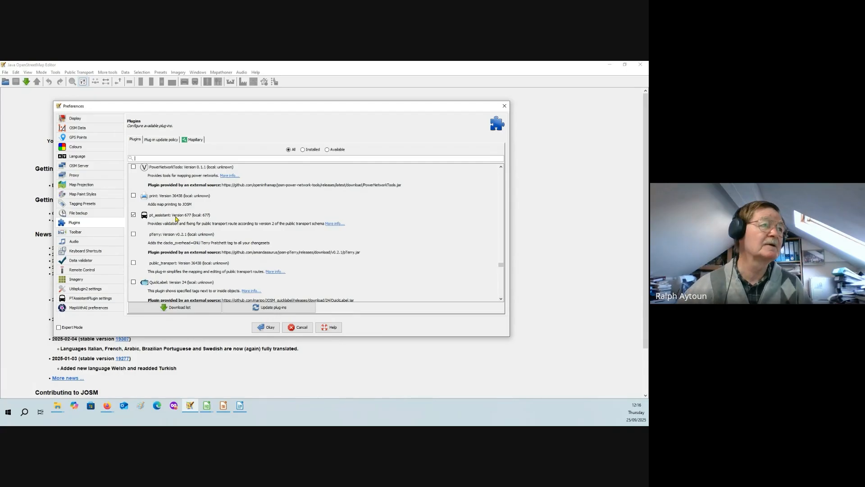
- Find the Relation.Validation.Plugin, reltoolbox and reverter entries in the plugin list
left_click(500, 300)
left_click(500, 299)
left_click(500, 300)
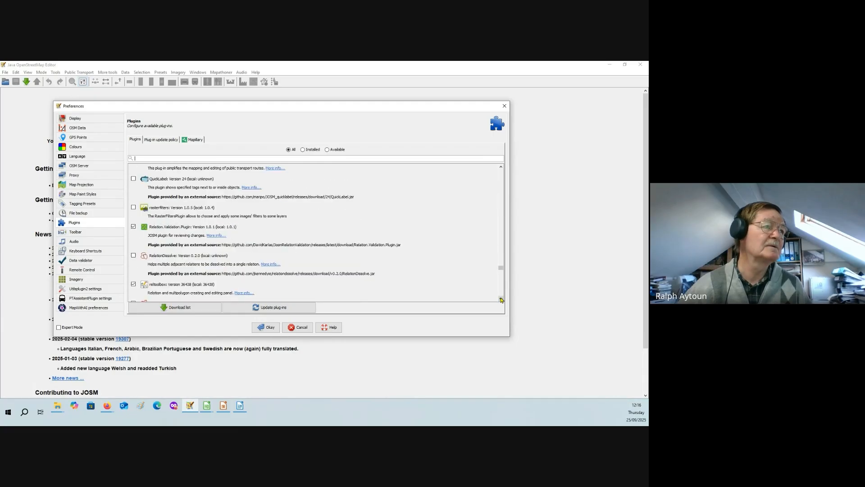
left_click(500, 300)
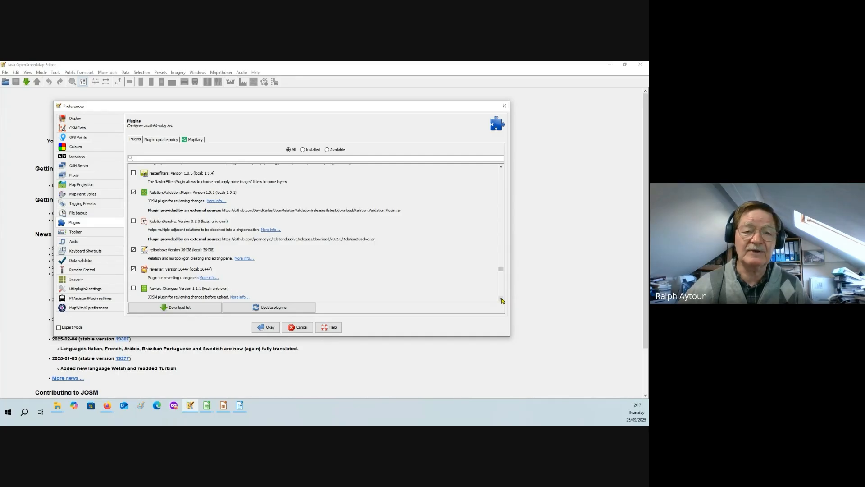
- Find the terracer, todo, turnlanes-tagging and utilsplugin2 entries near the end of the plugin list
left_click_drag(502, 300, 502, 300)
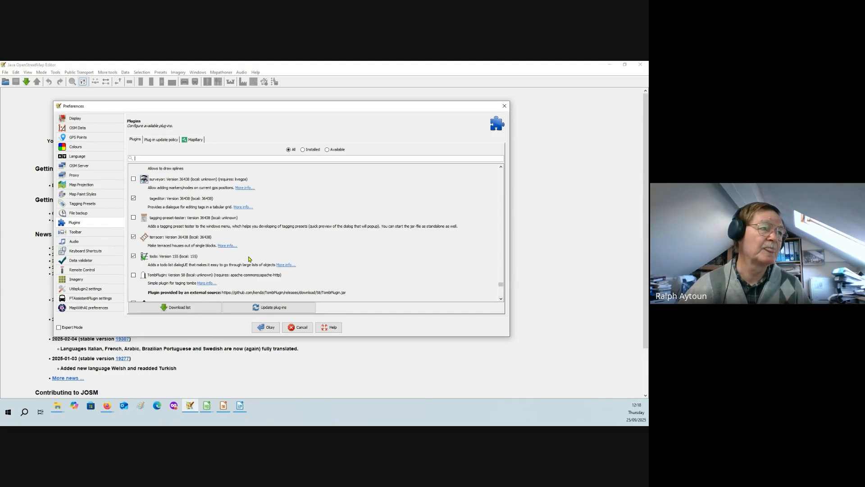
left_click(501, 299)
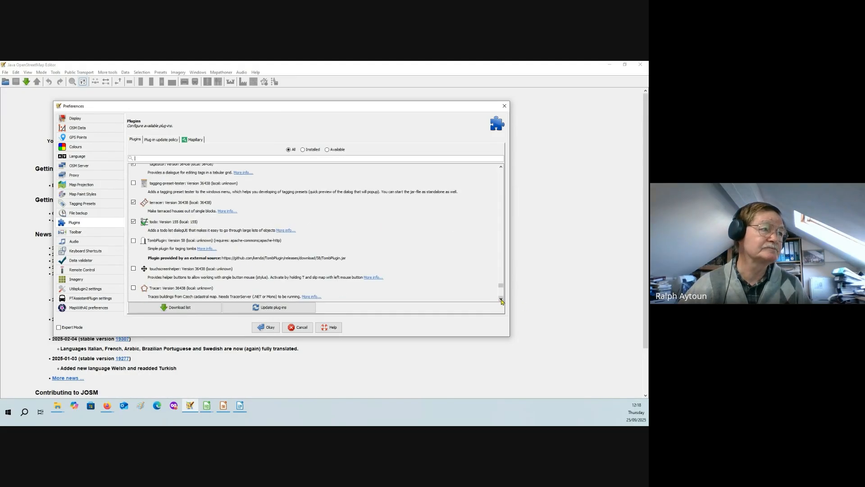
left_click(501, 299)
left_click(501, 299)
left_click(501, 299)
left_click(501, 299)
left_click(500, 299)
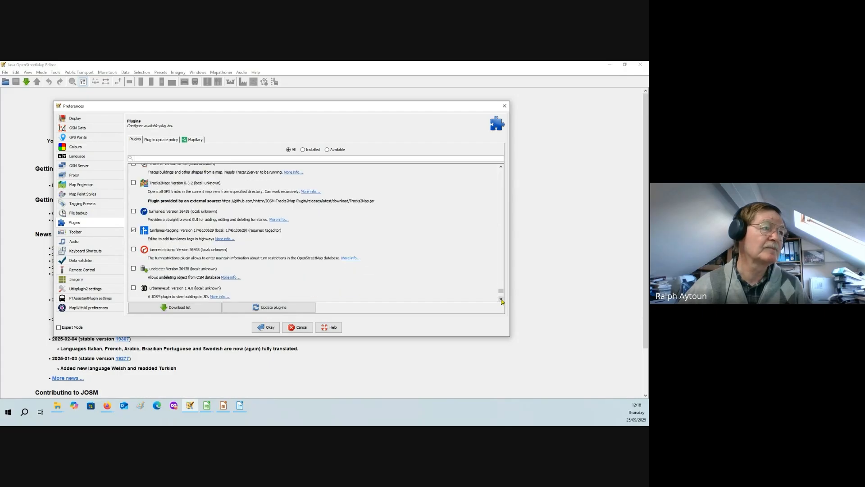
left_click(501, 299)
left_click(501, 299)
left_click(500, 299)
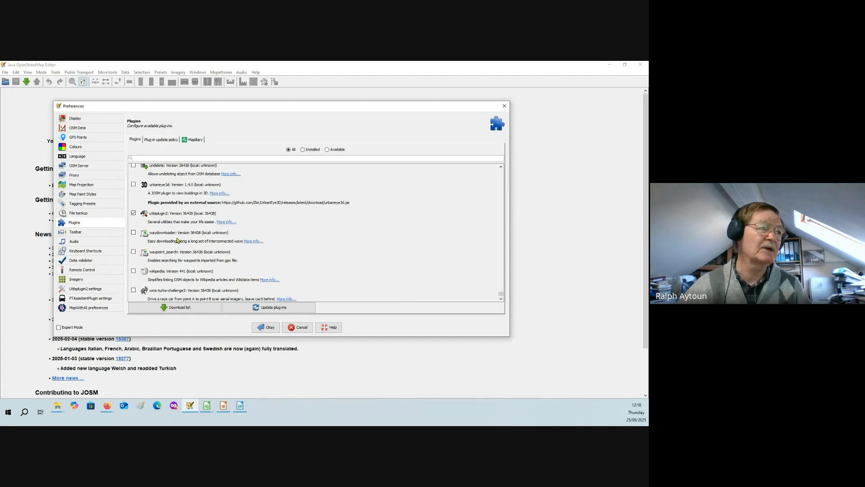
left_click(502, 299)
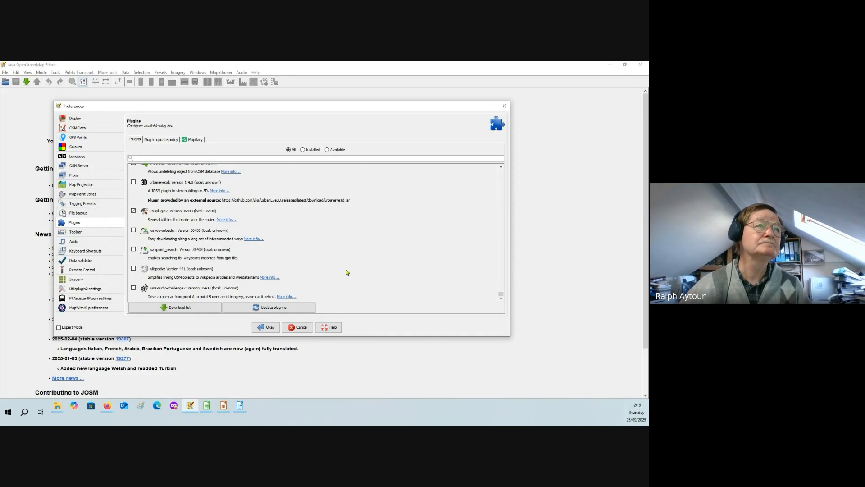
- Show only the installed plugins and look through them back to the start of the list
left_click(505, 107)
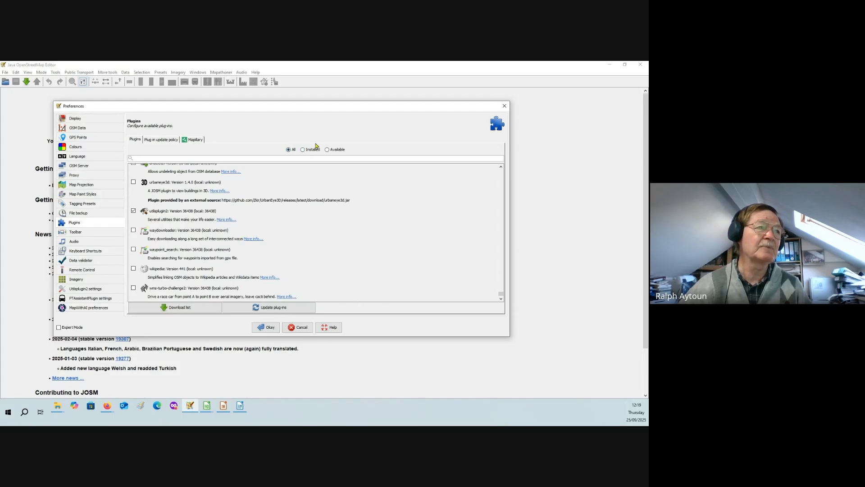
left_click(303, 150)
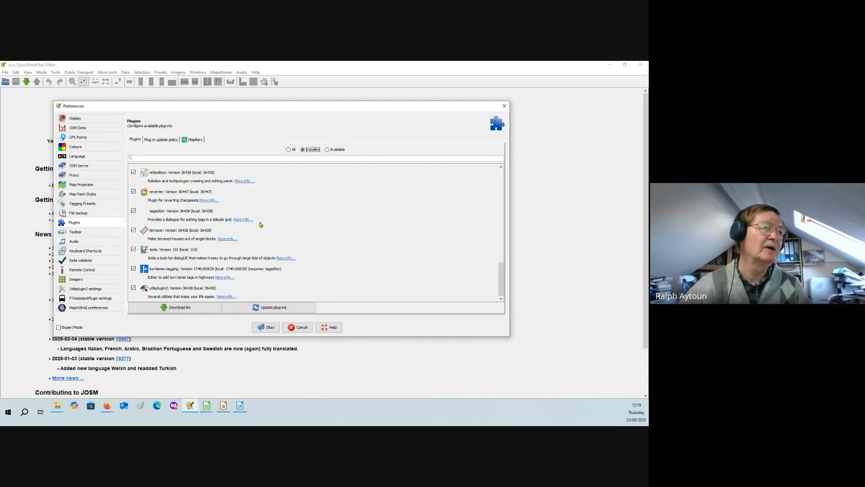
scroll(260, 189, "up", 5)
scroll(260, 189, "up", 5)
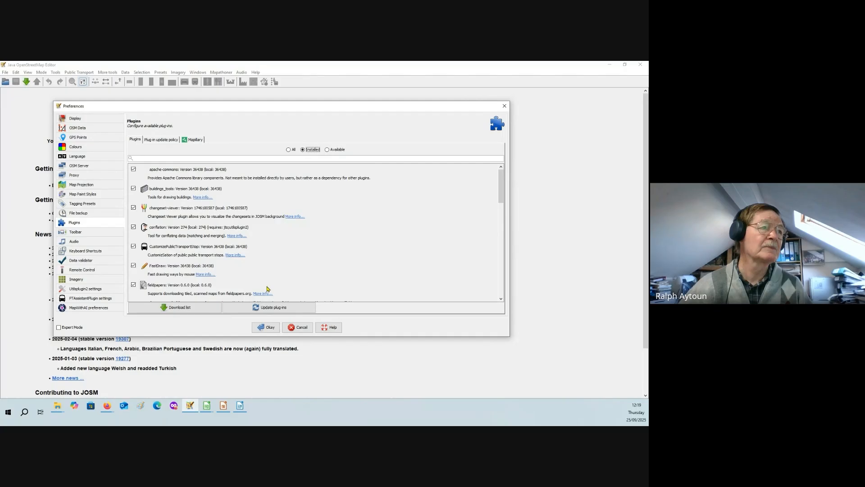
- Close the preferences and switch from JOSM to Firefox
left_click(505, 106)
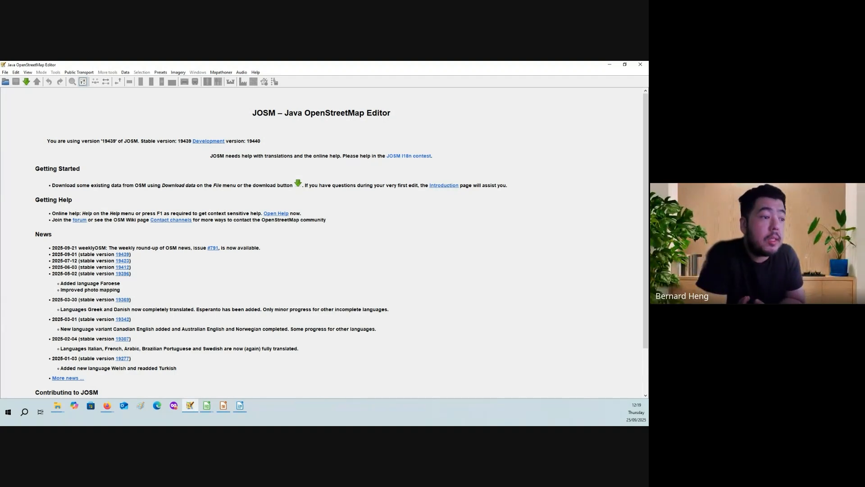
key("alt+Tab")
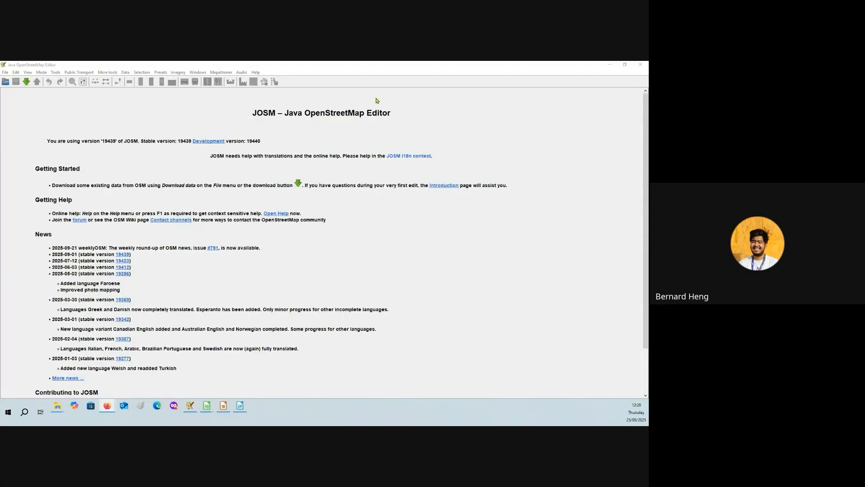
- Open the Map Paint Styles page of the JOSM preferences and look over the available styles
left_click(83, 82)
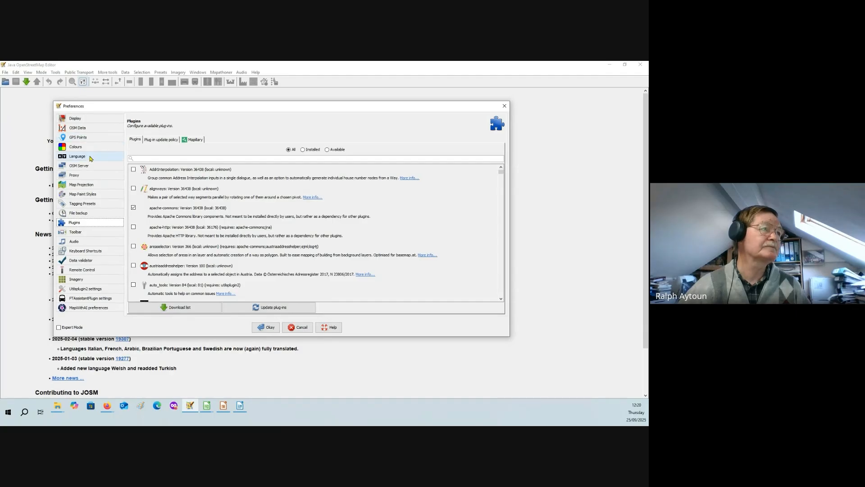
left_click(97, 196)
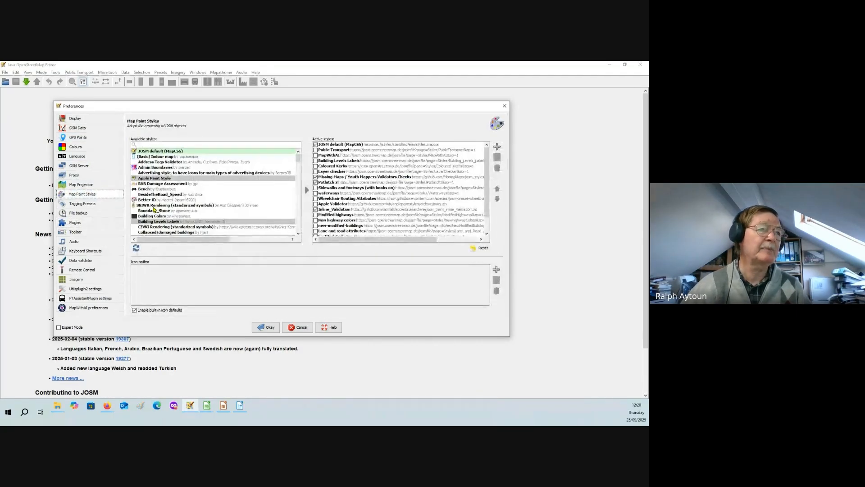
mouse_move(257, 205)
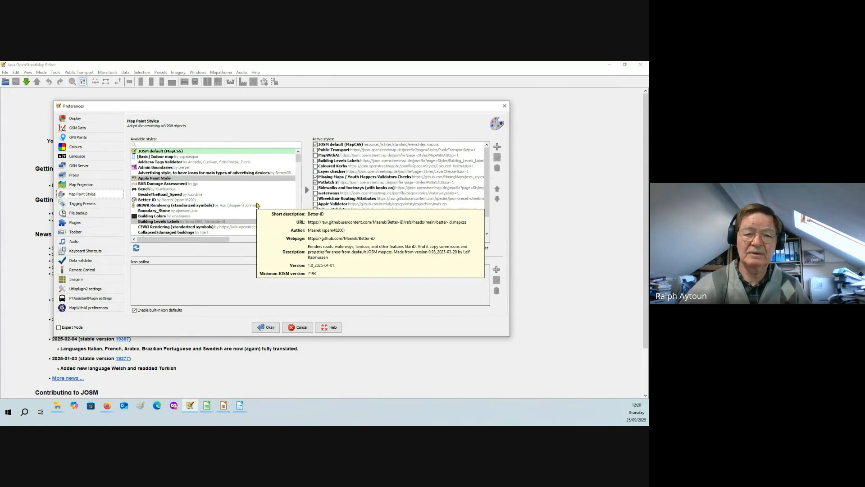
mouse_move(164, 180)
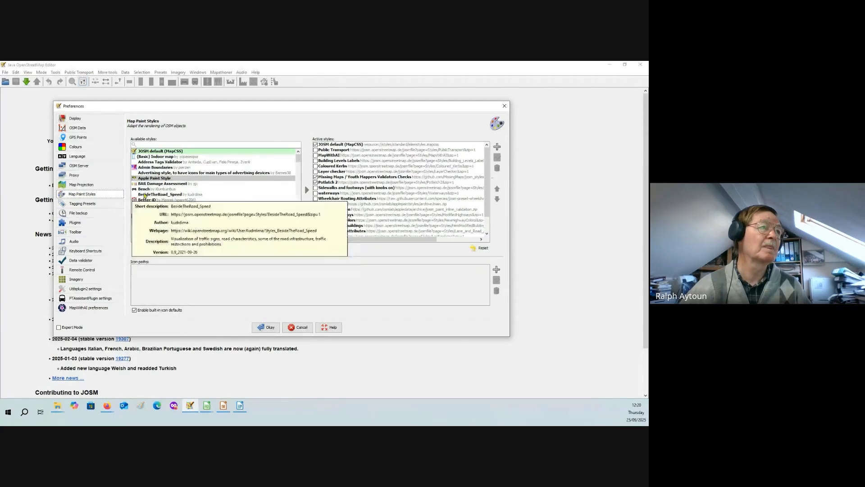
mouse_move(193, 190)
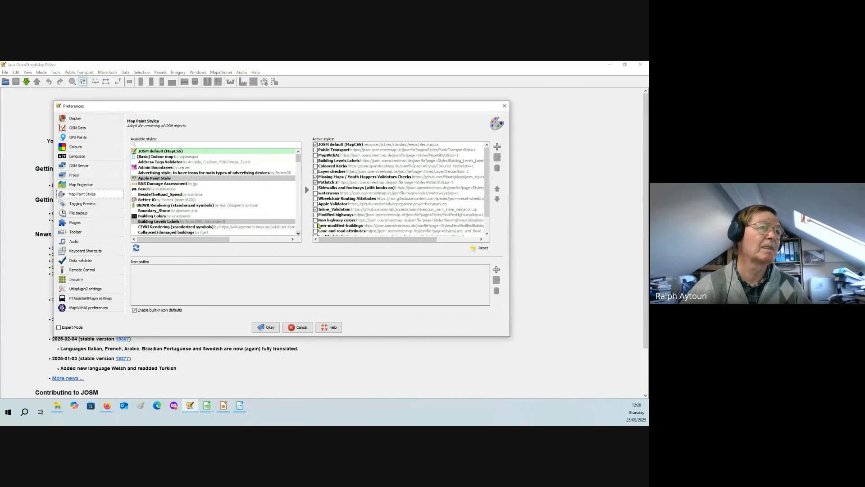
- Select the active Missing Maps / Youth Mappers Validators Checks style and search the available styles for "Missing"
left_click(320, 178)
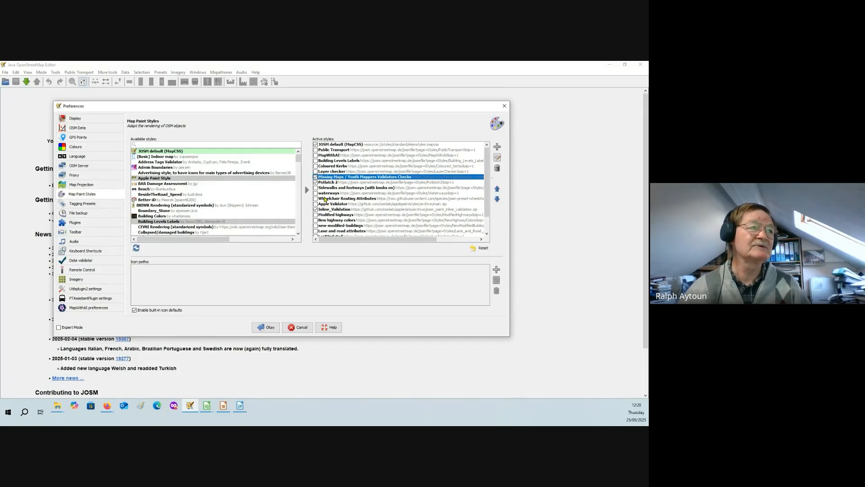
left_click(146, 144)
type("Missing")
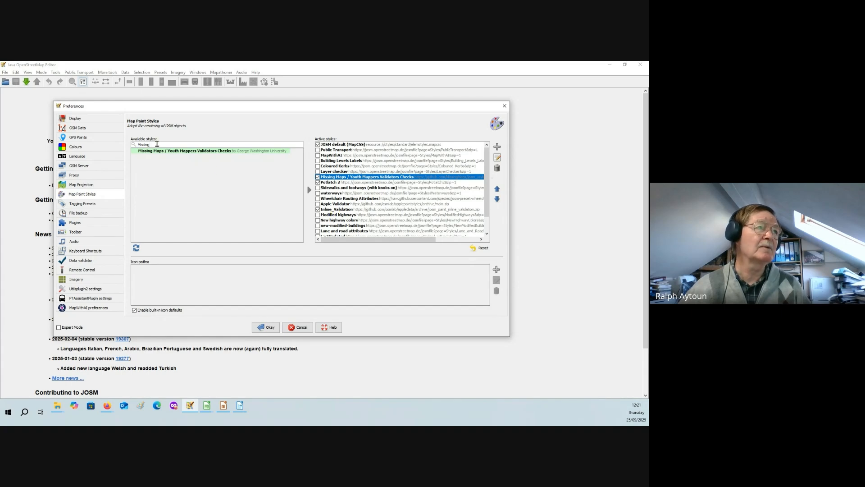
- Search the available styles for "Inline" and look through the active styles down to TM Tasks Grid
left_click_drag(155, 145, 133, 145)
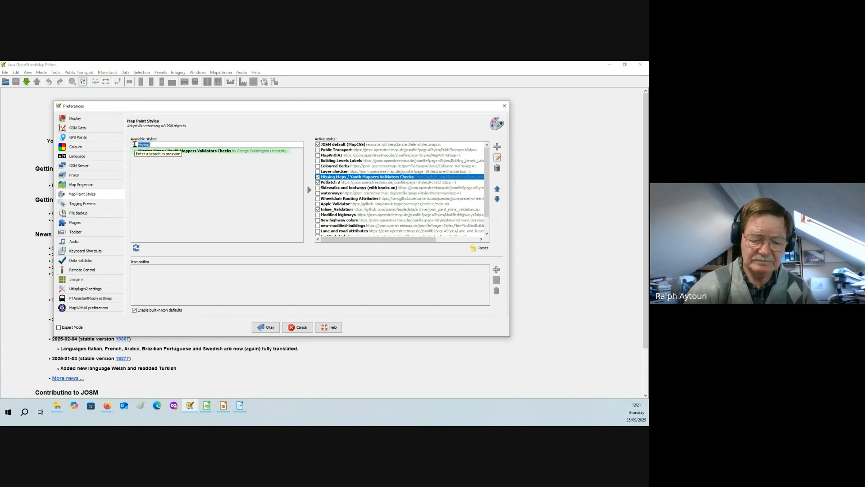
type("Inline")
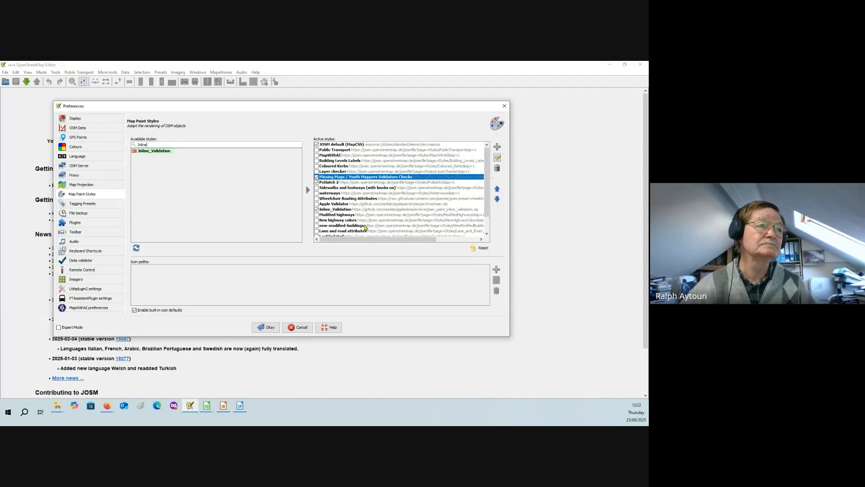
scroll(365, 226, "down", 2)
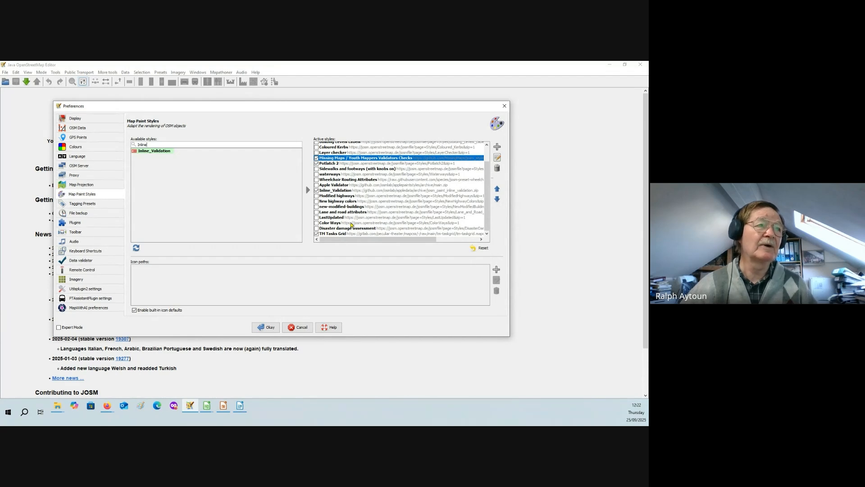
scroll(345, 223, "up", 2)
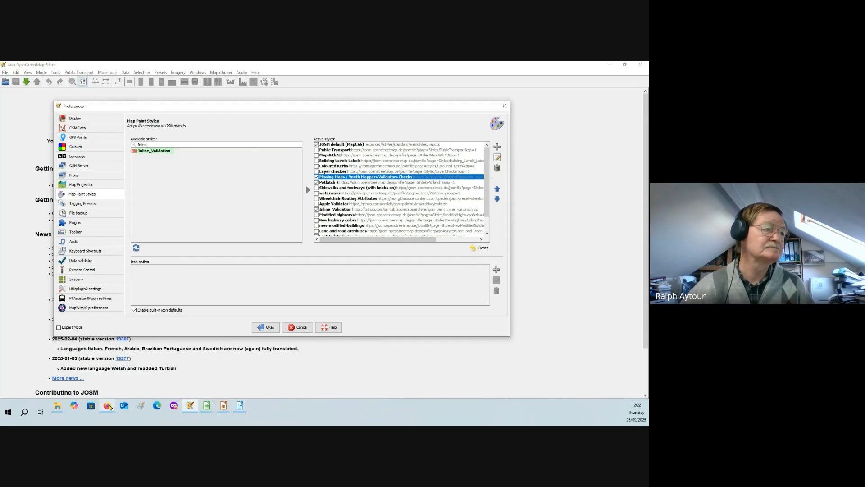
- Switch to the Firefox window with the JOSM Styles page and examine the address github.com/osmlab/applepaintstyles/archive/main.zip in the new tab
mouse_move(109, 406)
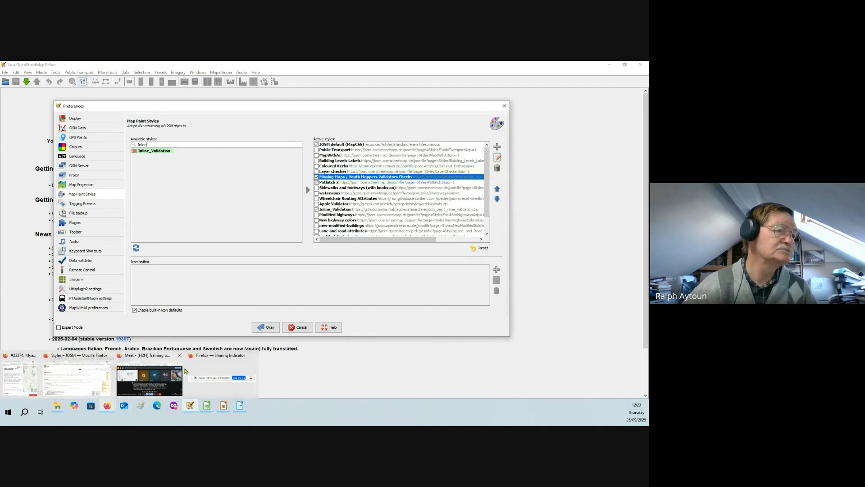
left_click(82, 382)
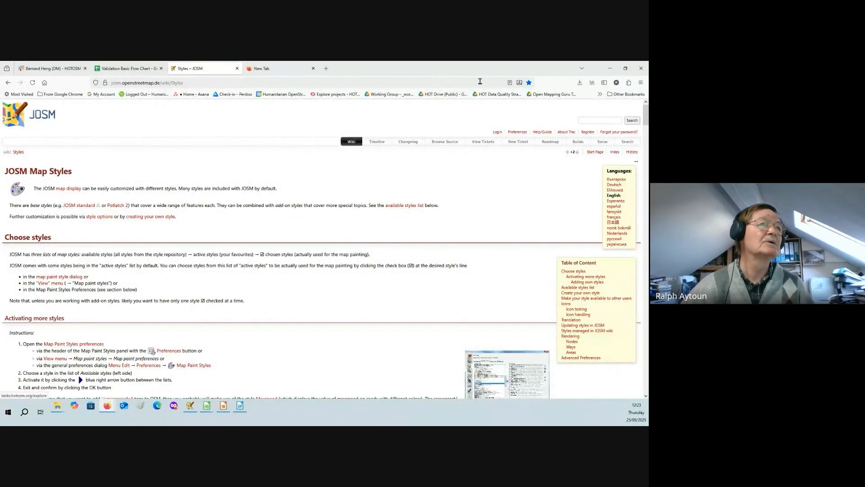
left_click(609, 68)
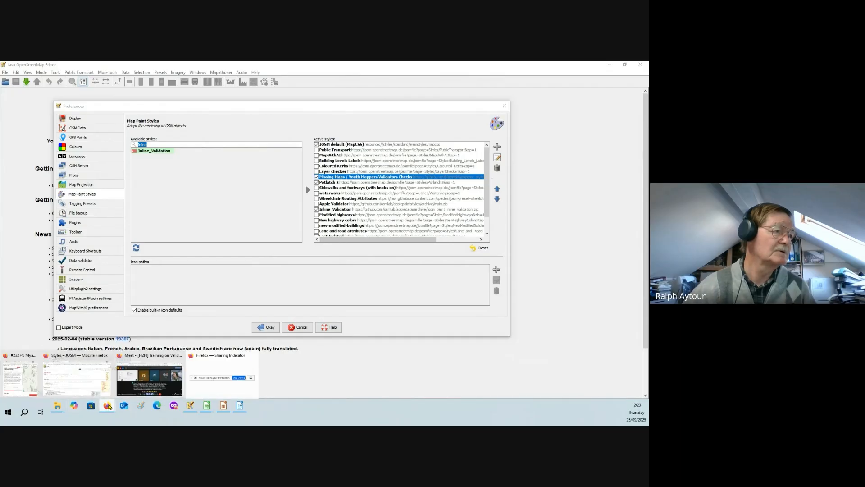
left_click(74, 377)
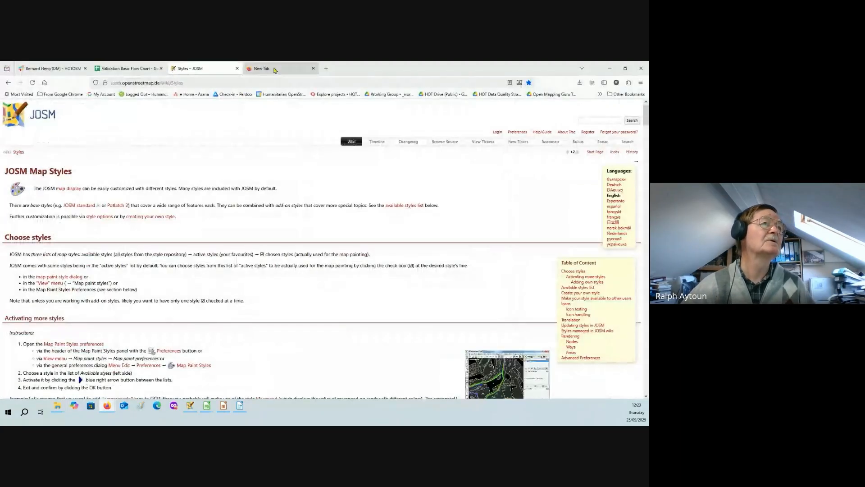
left_click(264, 68)
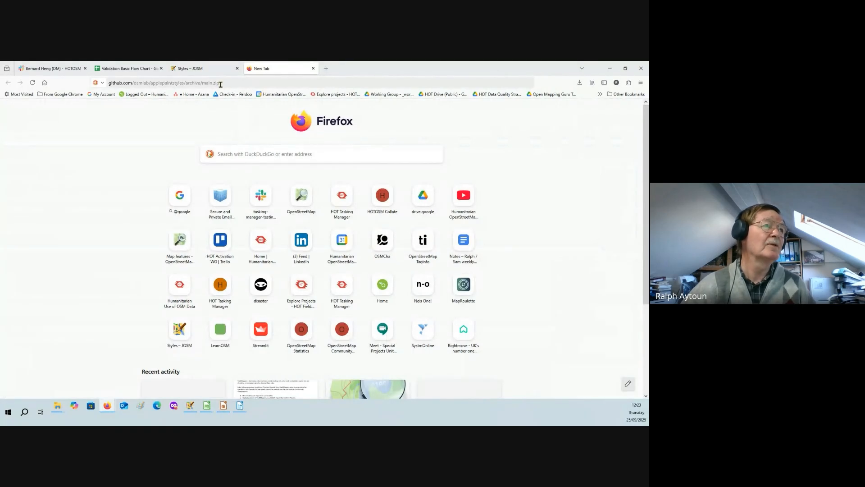
left_click_drag(221, 84, 103, 84)
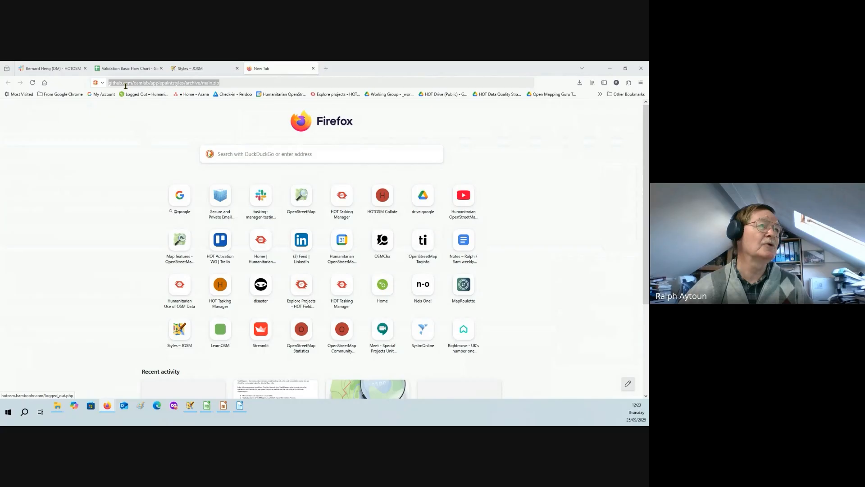
left_click(223, 83)
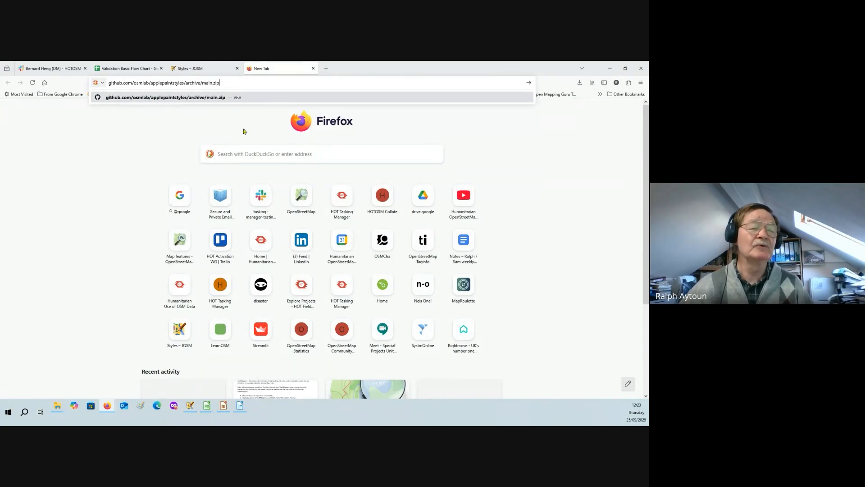
left_click(180, 139)
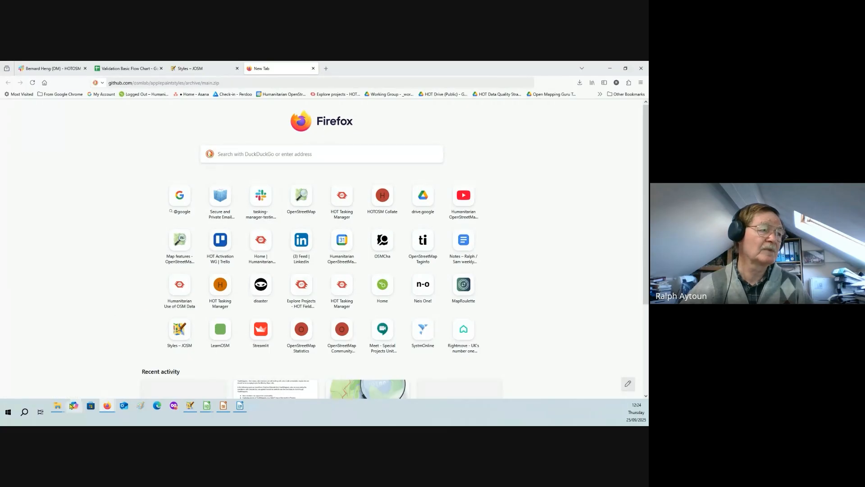
- Switch to File Explorer and show the downloaded applepaintstyles archives in the Downloads folder
mouse_move(57, 410)
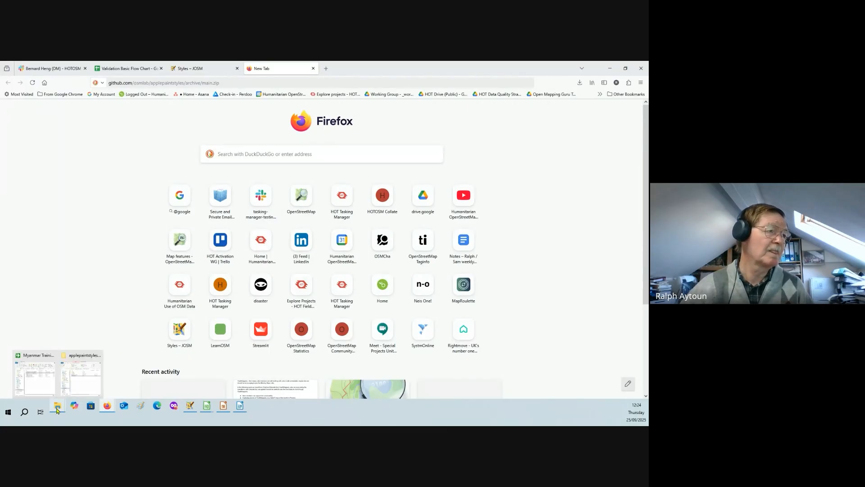
left_click(80, 384)
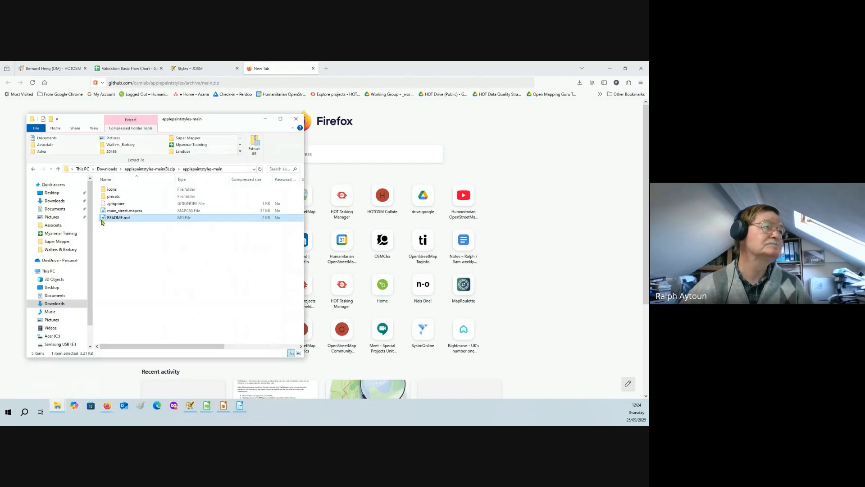
left_click(64, 201)
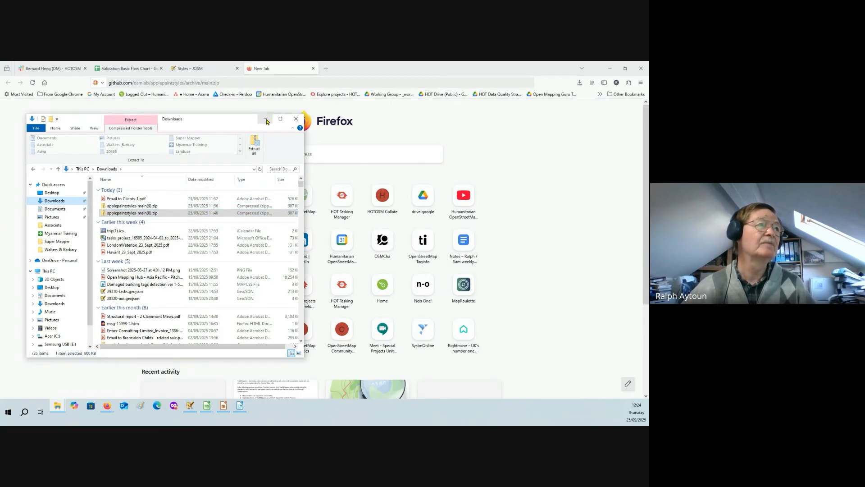
- Switch to JOSM, choose appledata-josm_paint_inline_validation(1).zip from Downloads as the file for a new paint style, and cancel the addition
left_click(191, 408)
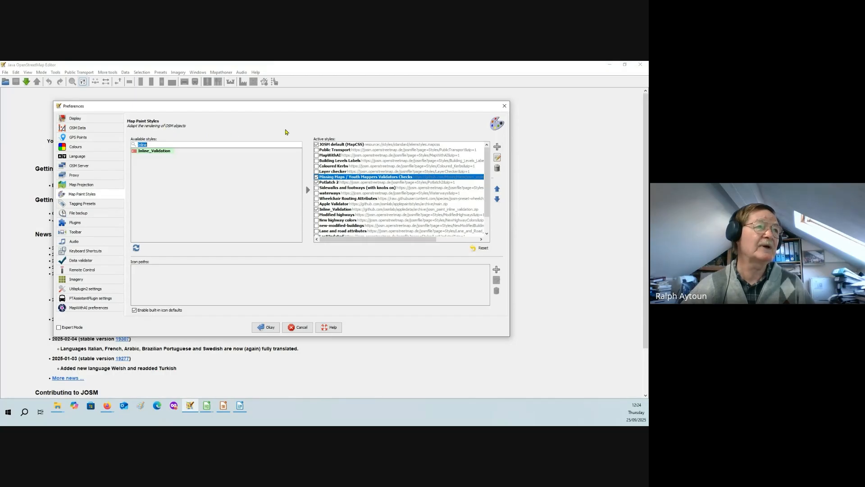
left_click(497, 146)
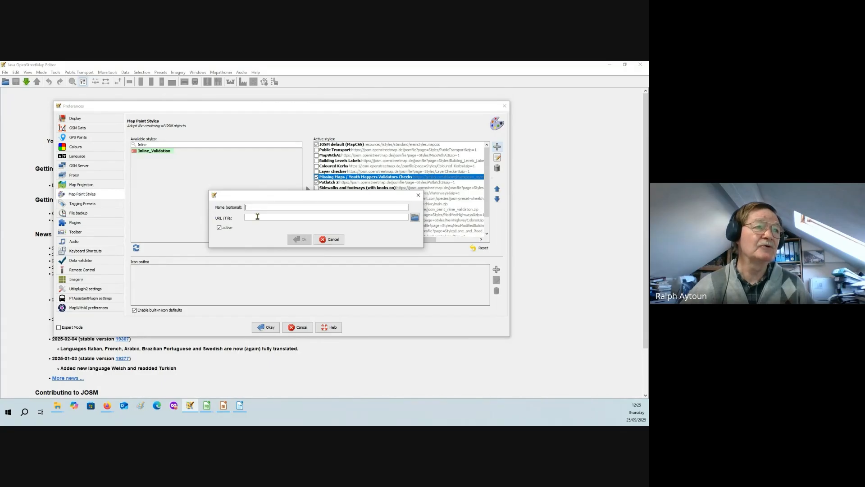
left_click(415, 219)
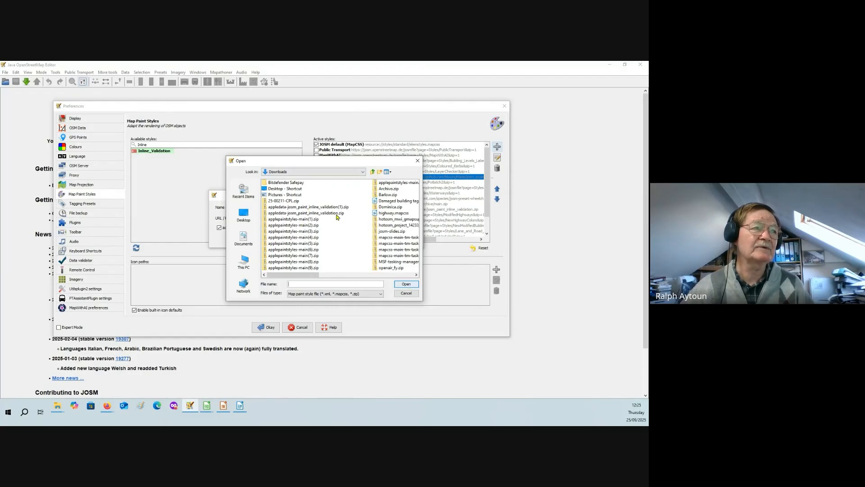
left_click(333, 207)
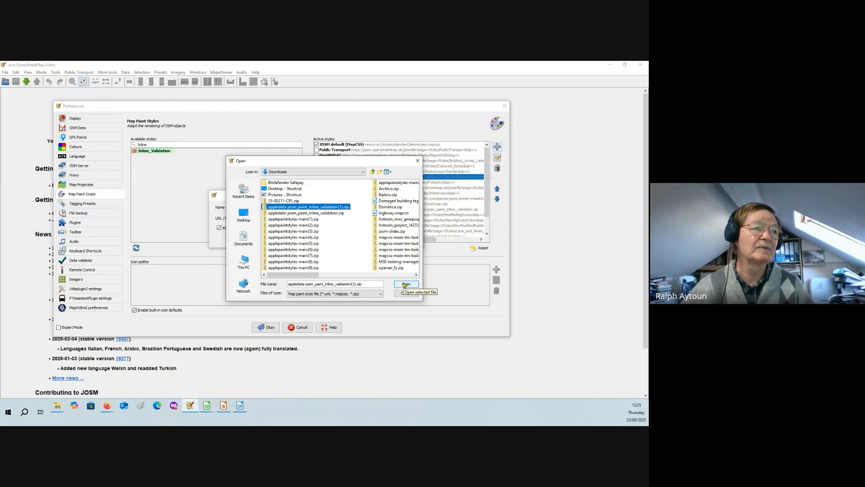
left_click(405, 284)
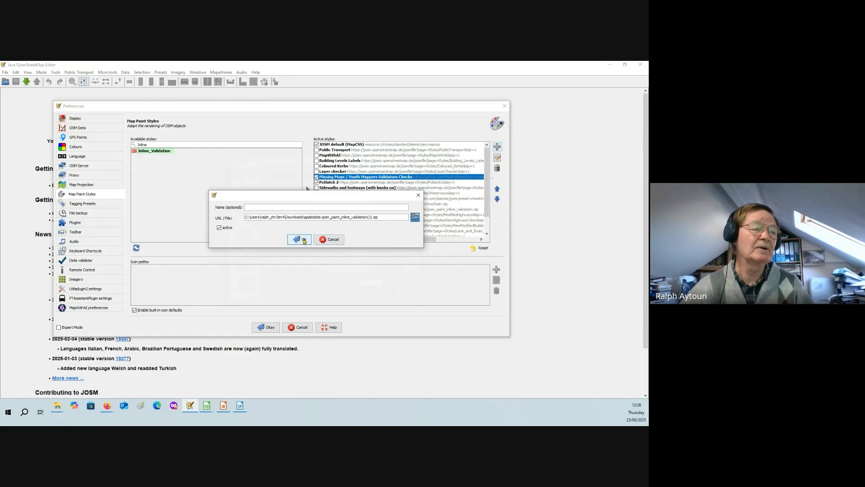
left_click(326, 239)
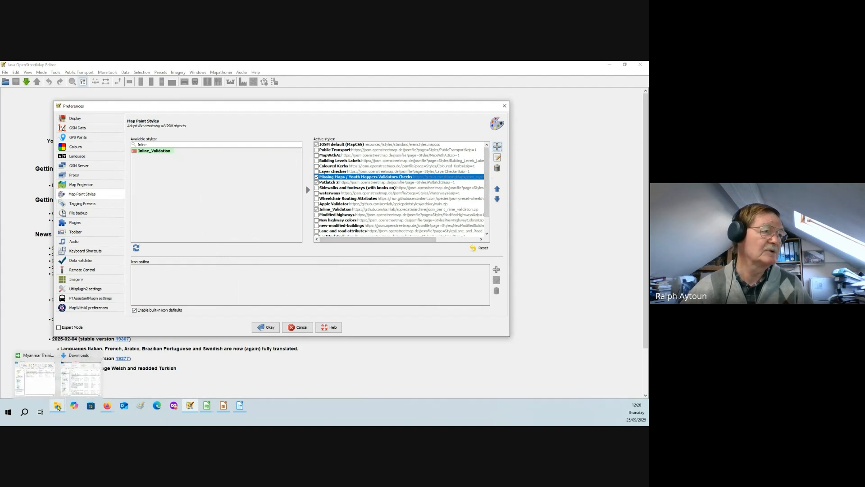
- Switch to File Explorer, look inside the applepaintstyles-main folder of applepaintstyles-main(8).zip, and return to Downloads
left_click(70, 396)
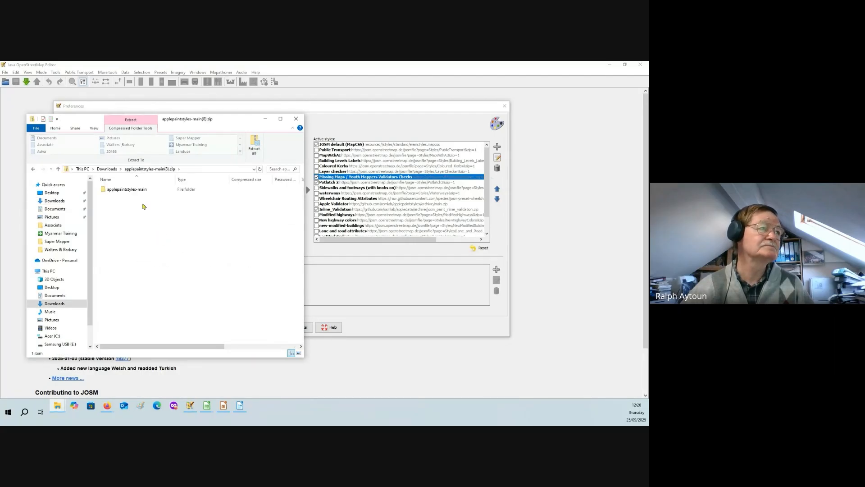
double_click(125, 189)
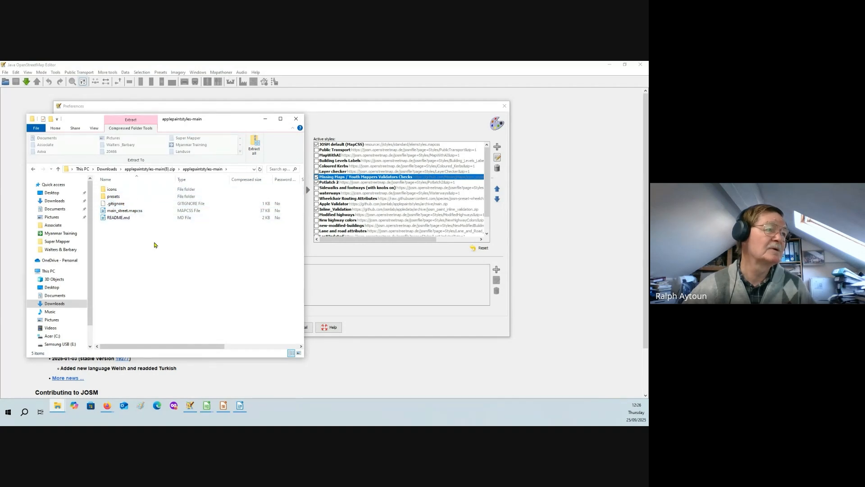
left_click(33, 170)
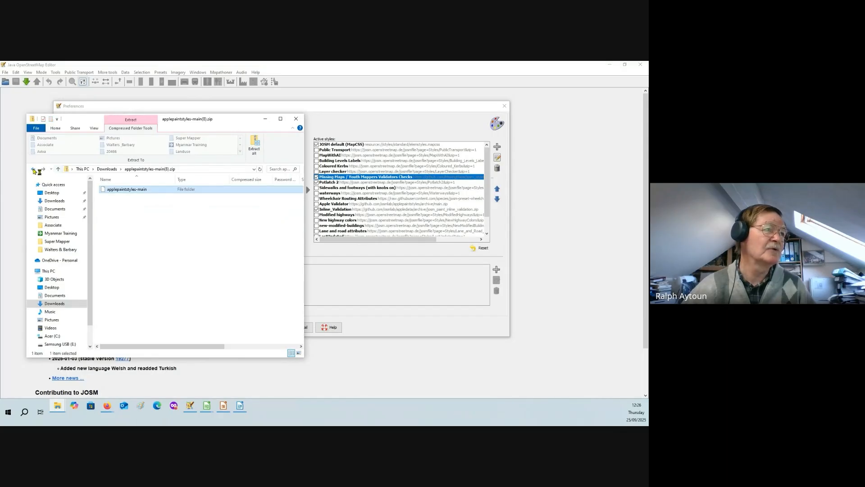
left_click(35, 171)
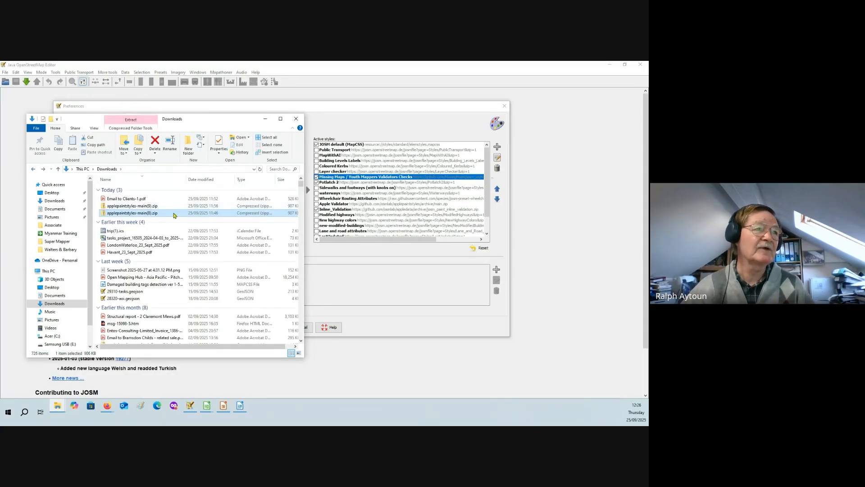
- Return to JOSM, demonstrate adding a map paint style from appledata-josm_paint_inline_validation(1).zip once more, and dismiss it without saving
left_click(497, 146)
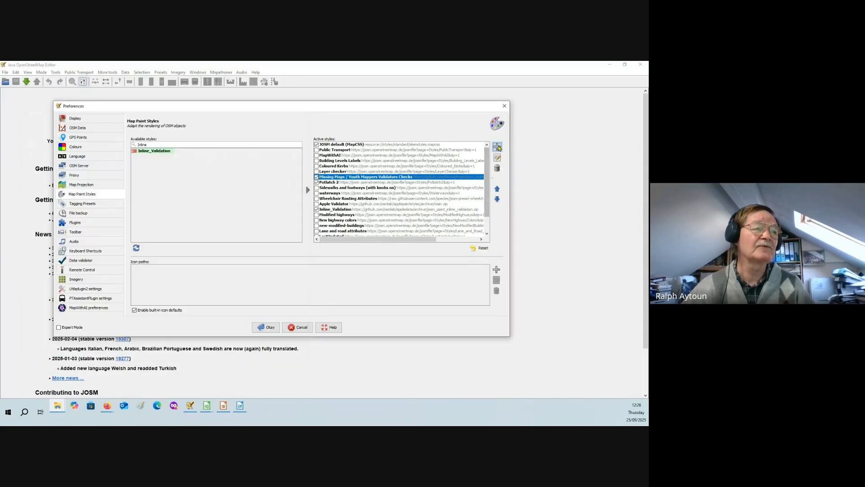
left_click(417, 217)
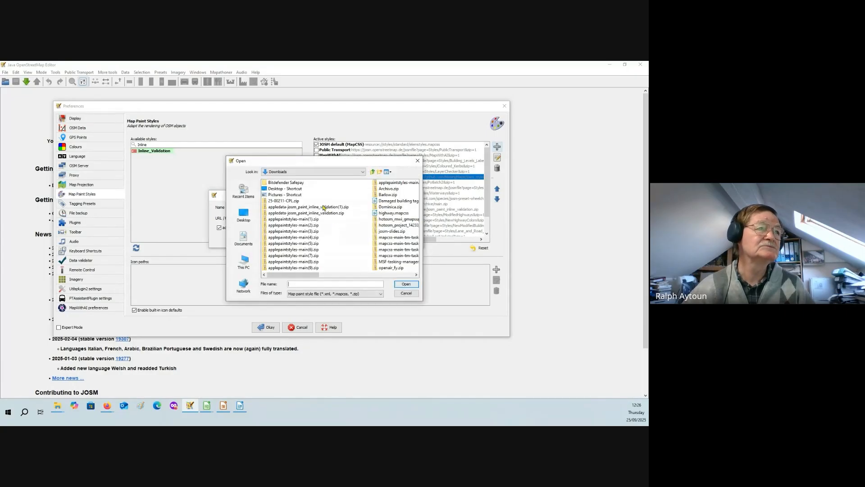
left_click(329, 207)
left_click(405, 284)
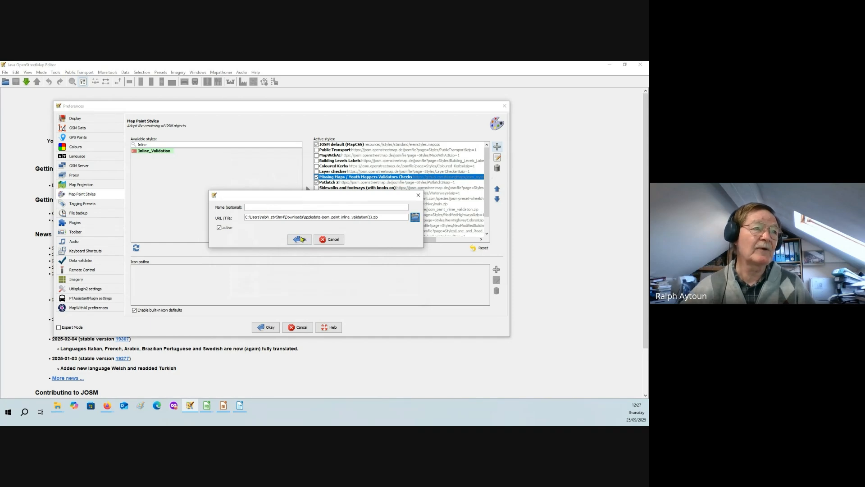
left_click(418, 195)
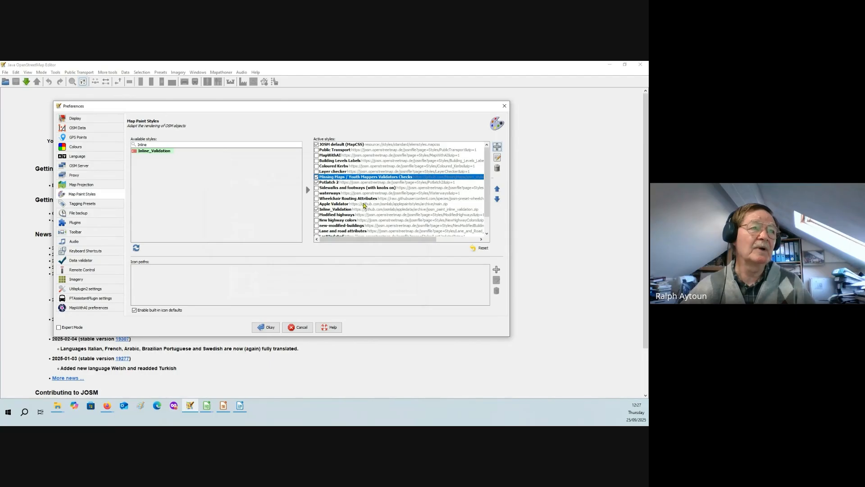
- Point out Apple Validator and Layer checker among the active styles and search the available styles for "Layer"
left_click(449, 205)
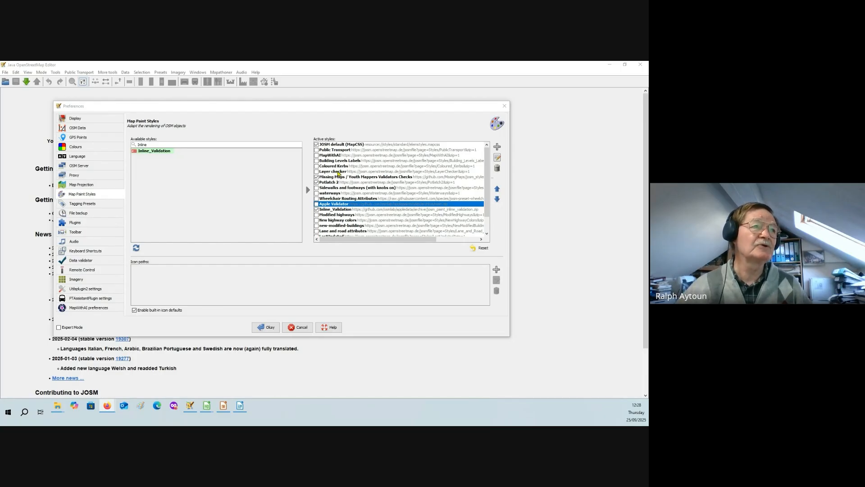
left_click(338, 172)
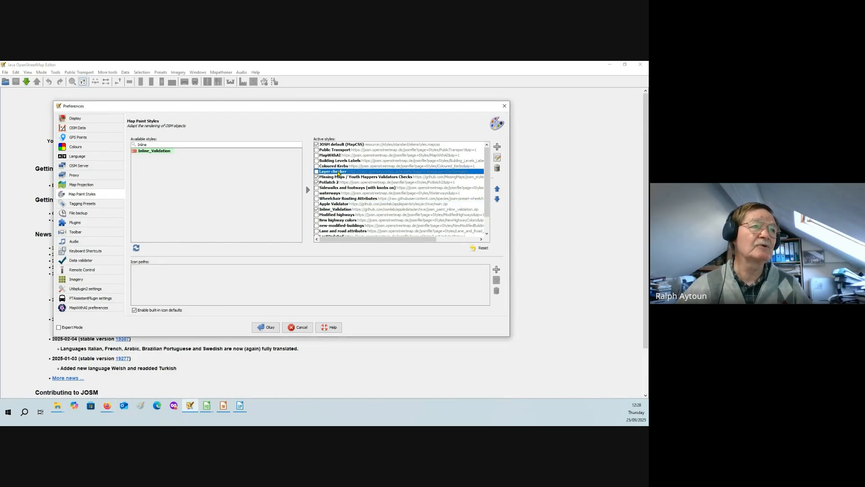
double_click(158, 143)
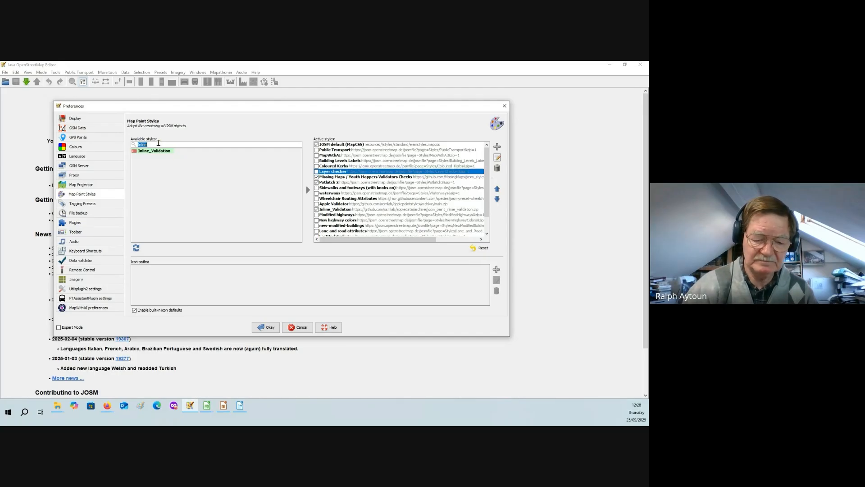
type("Layer")
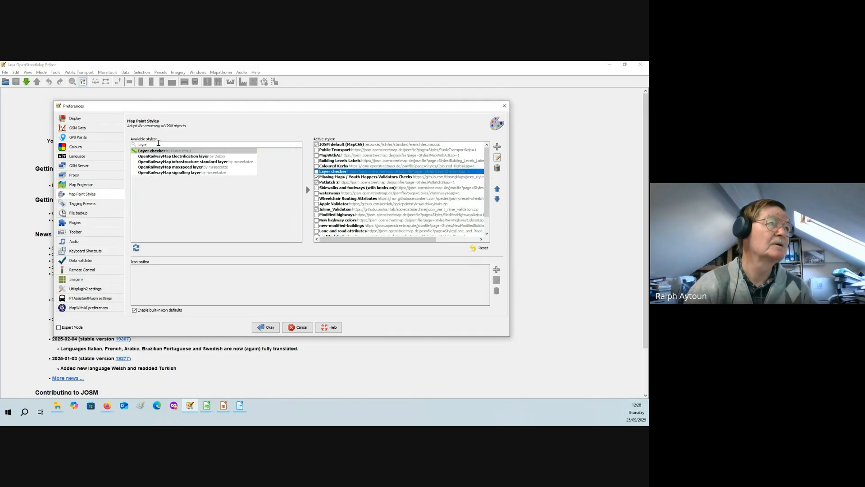
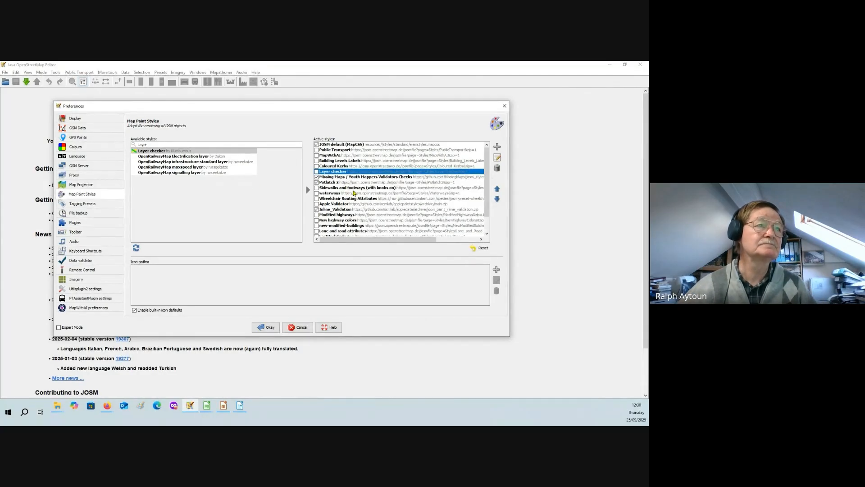
- Point out the waterways style among the active map paint styles and search the available styles for "water"
left_click(331, 194)
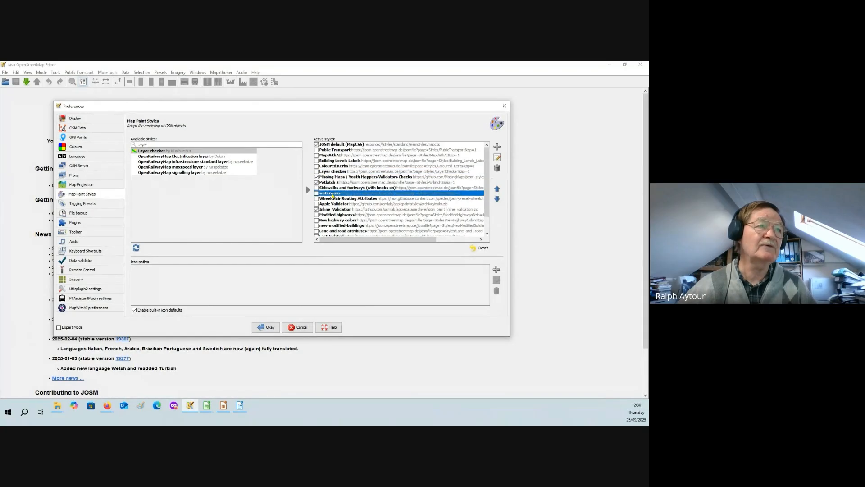
double_click(150, 143)
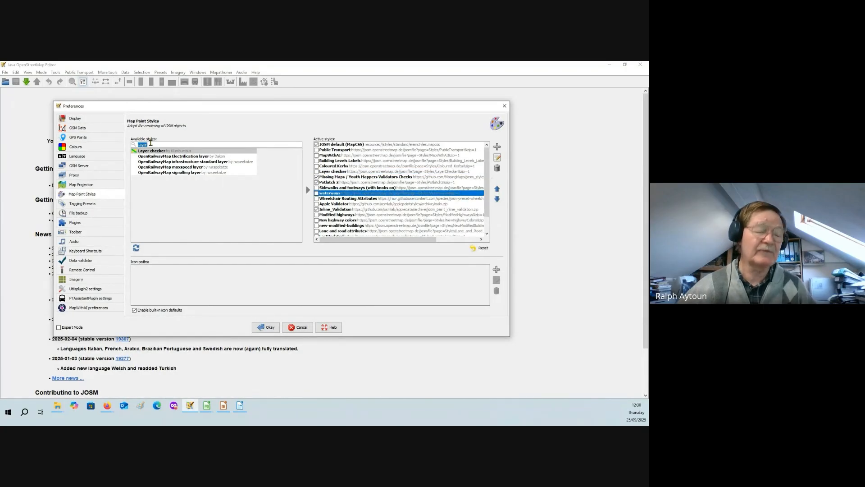
type("water")
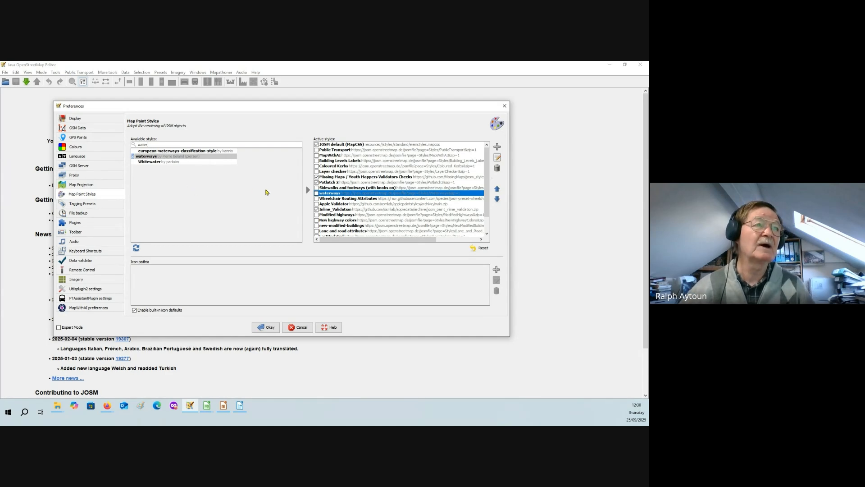
- Point out Wheelchair Routing Attributes, Modified highways and Color Ways among the active styles, and search the available styles for "color"
left_click(346, 199)
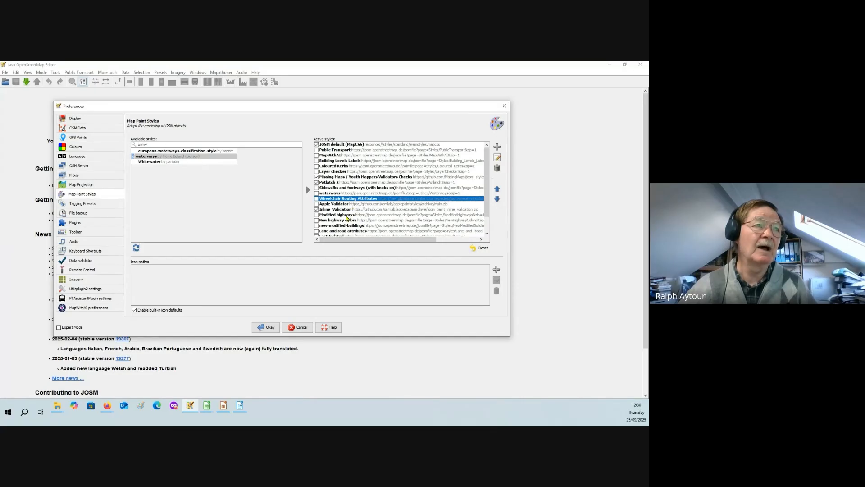
left_click(354, 216)
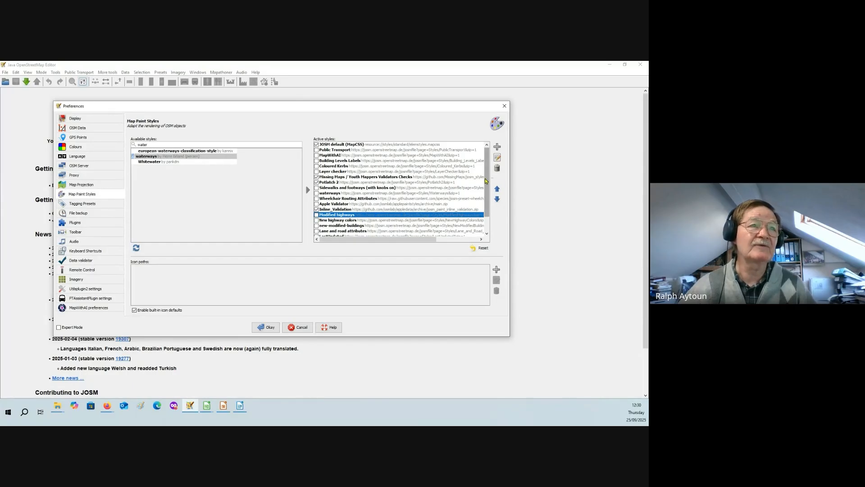
scroll(487, 205, "down", 2)
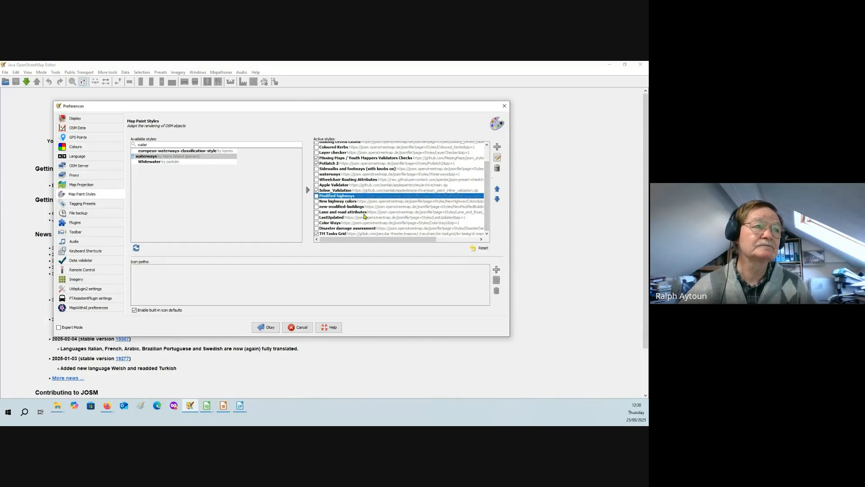
left_click(342, 223)
double_click(150, 144)
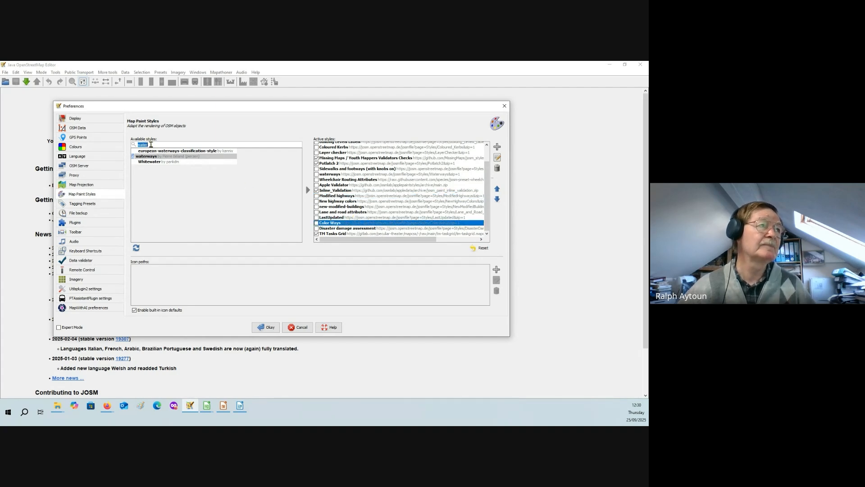
type("color")
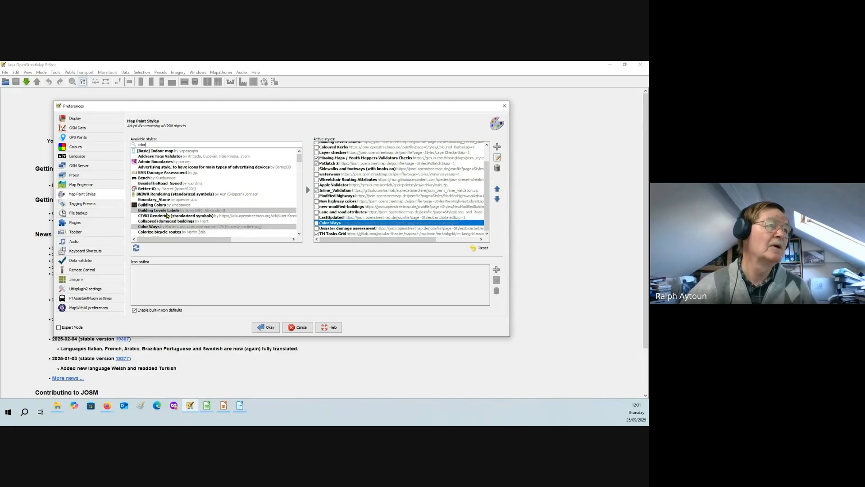
mouse_move(198, 229)
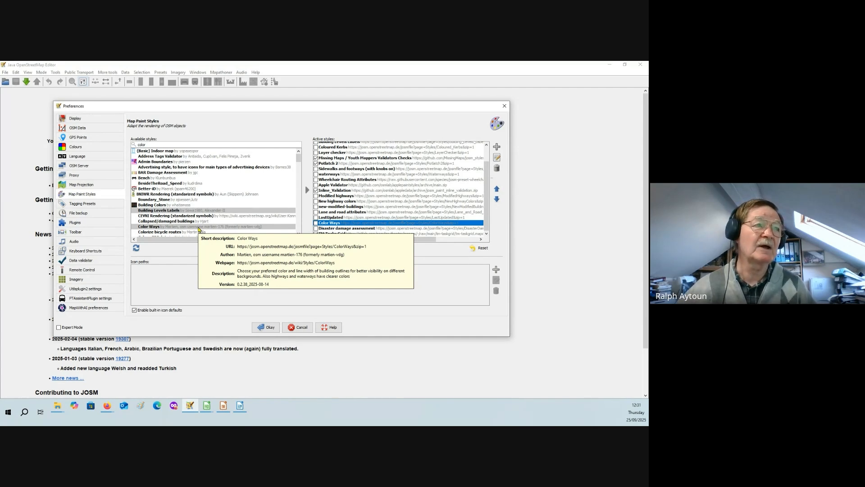
- Point out the Disaster damage assessment, TM Tasks Grid and LastUpdated styles in the active styles list
left_click(355, 229)
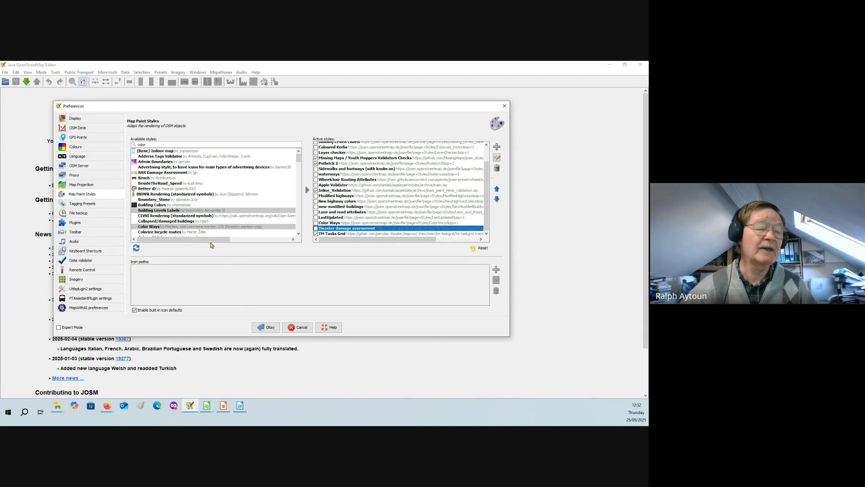
left_click(341, 234)
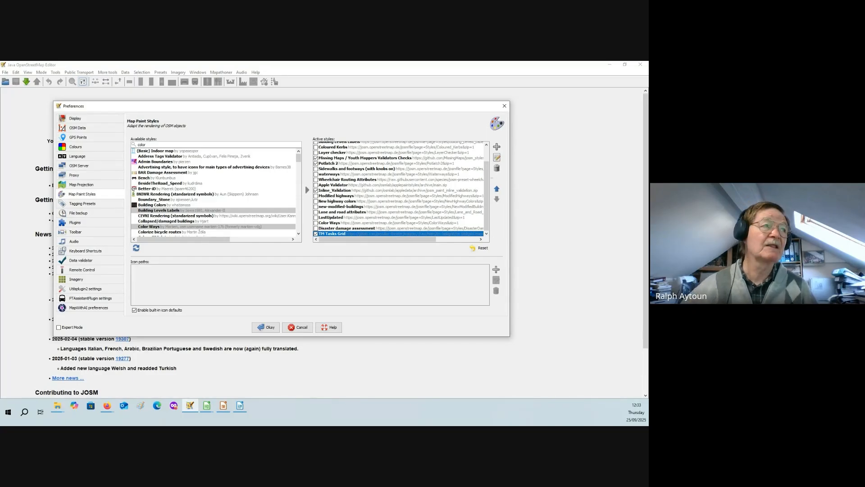
left_click(336, 218)
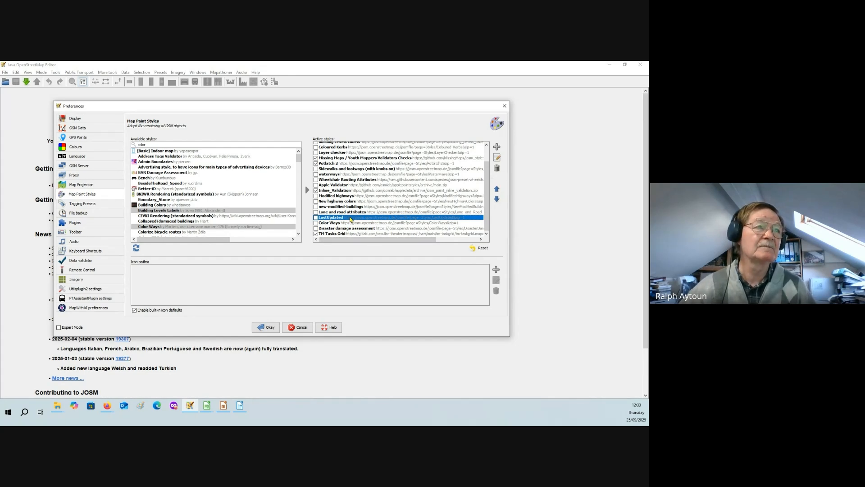
scroll(338, 210, "up", 2)
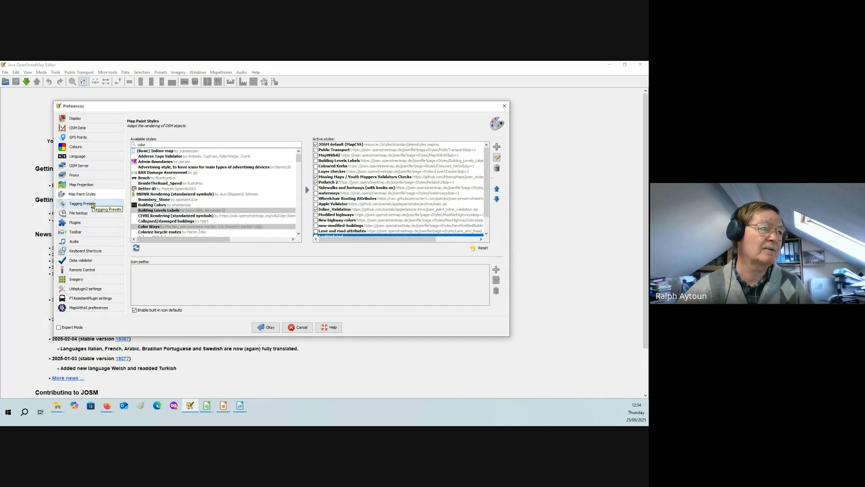
- Show the tagging presets preferences and point out the active disaster, damage assessment and Power Line Mapping presets
left_click(82, 204)
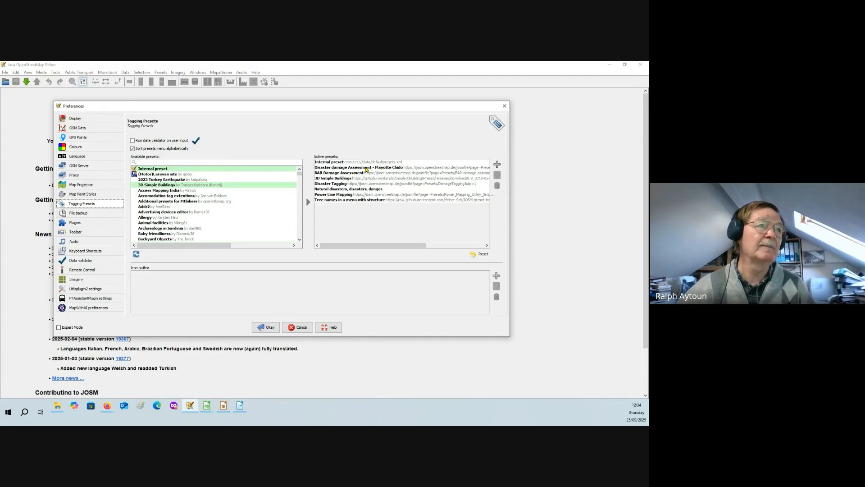
left_click(367, 169)
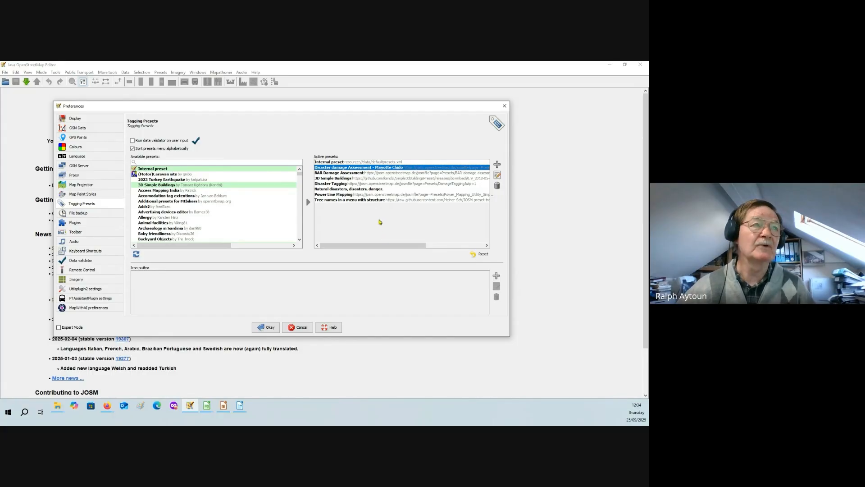
left_click(355, 190)
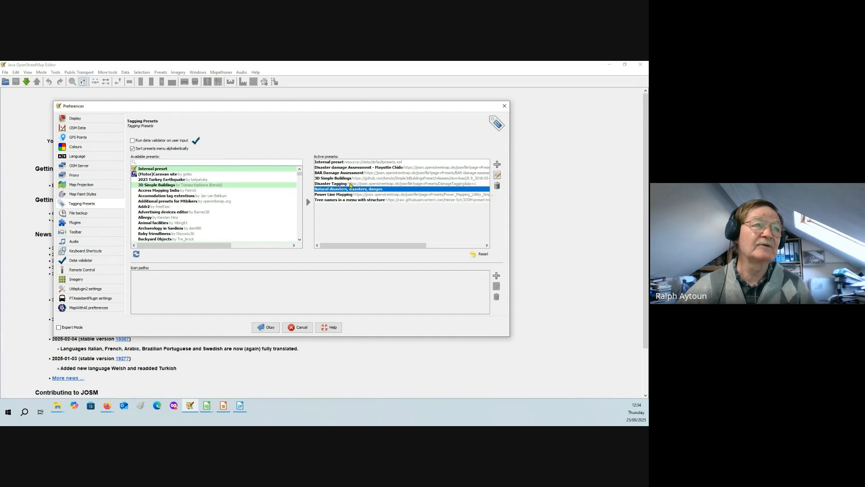
left_click(350, 184)
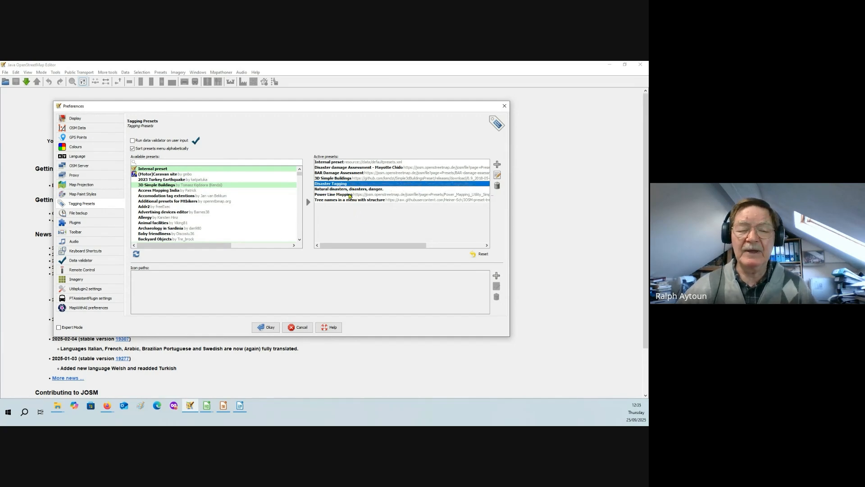
left_click(349, 195)
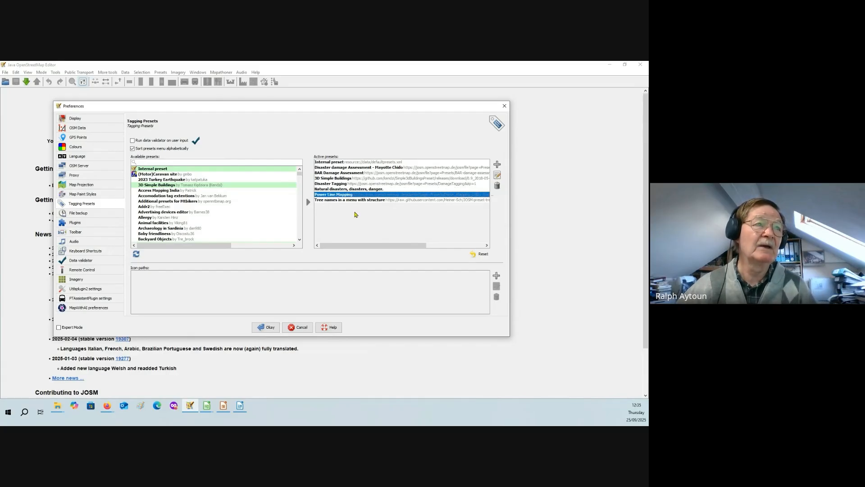
left_click(353, 174)
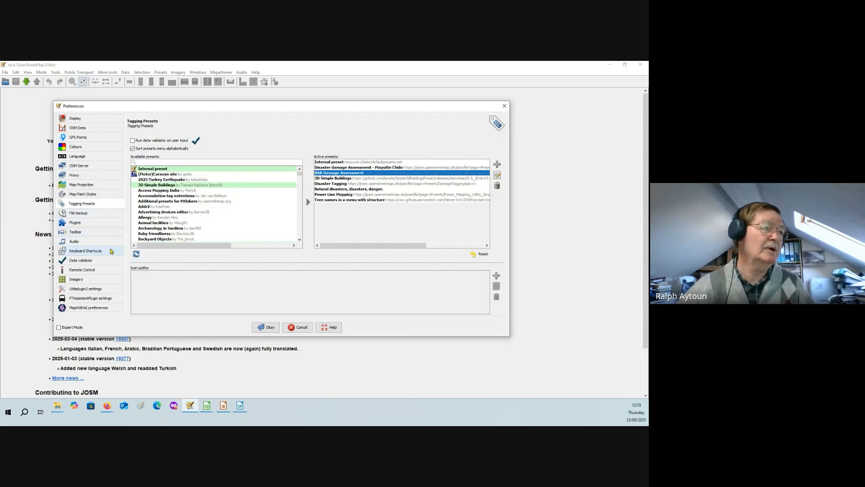
- View the toolbar customisation preferences and look through the list of keyboard shortcuts
left_click(94, 233)
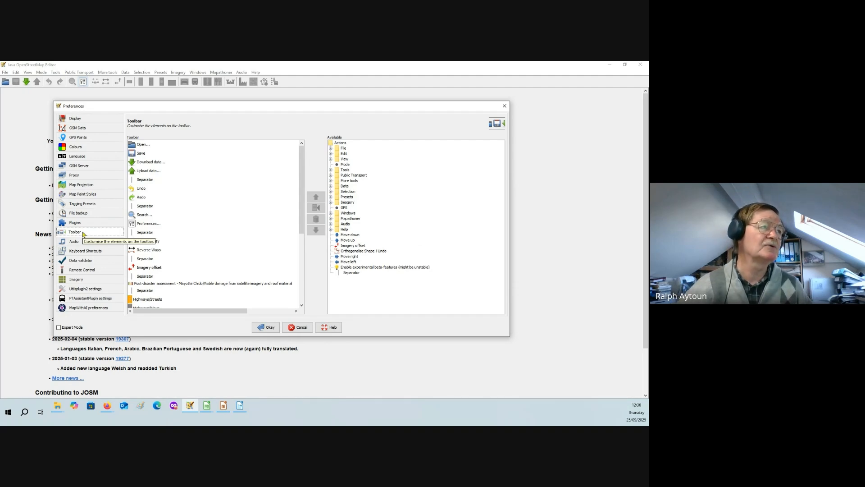
left_click(100, 251)
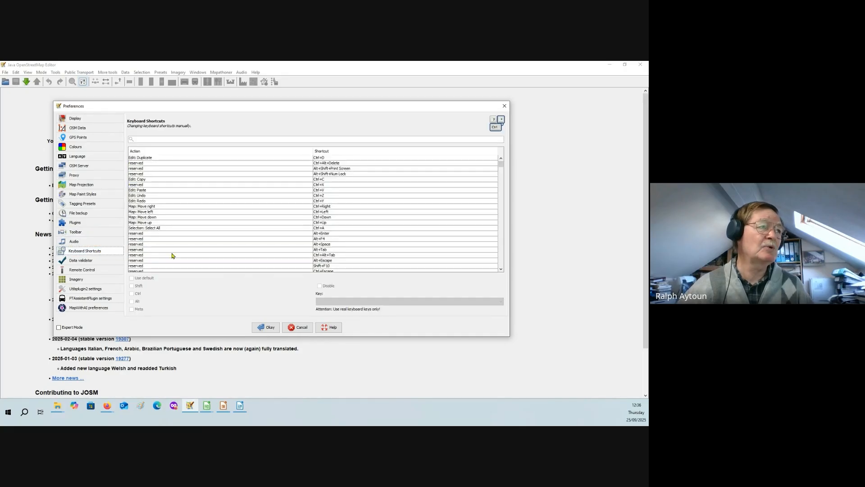
scroll(286, 186, "down", 4)
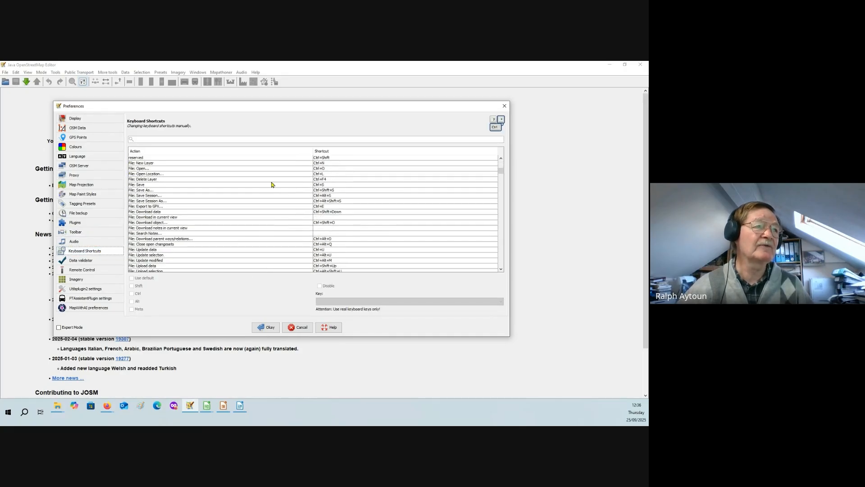
scroll(272, 185, "down", 12)
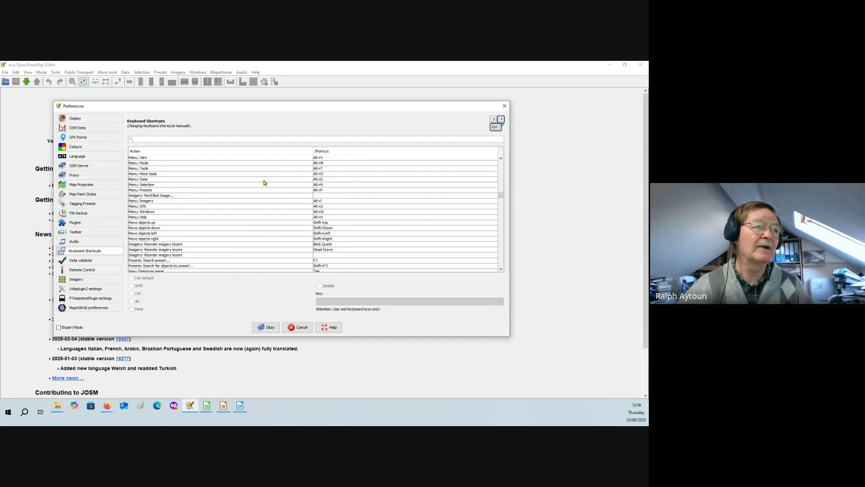
scroll(264, 183, "down", 12)
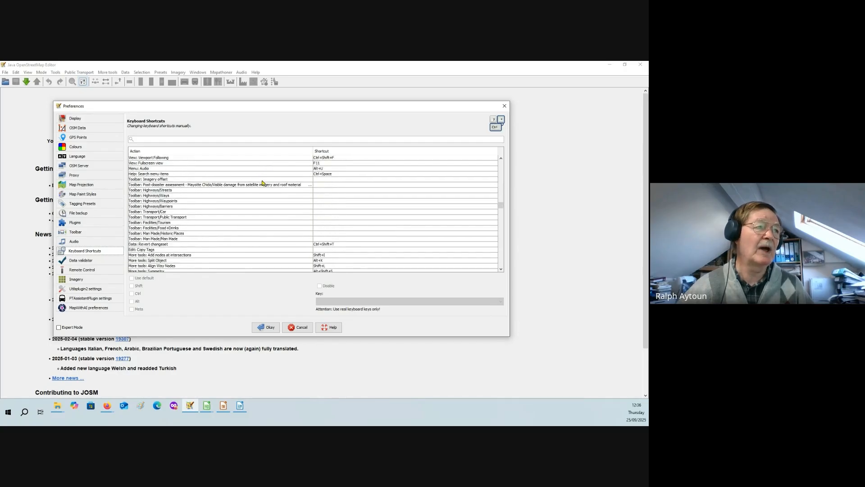
scroll(263, 182, "down", 12)
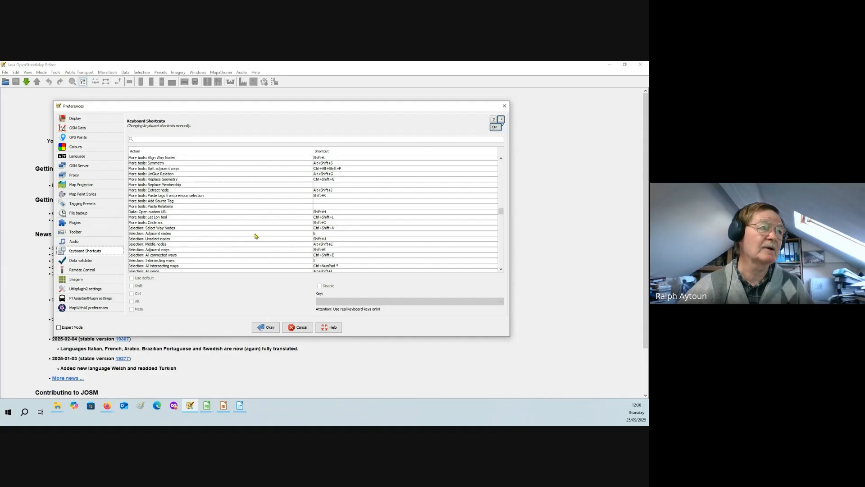
- Examine the data validator preferences, reading through the full list of on-demand and on-upload tests and back towards its beginning
left_click(96, 262)
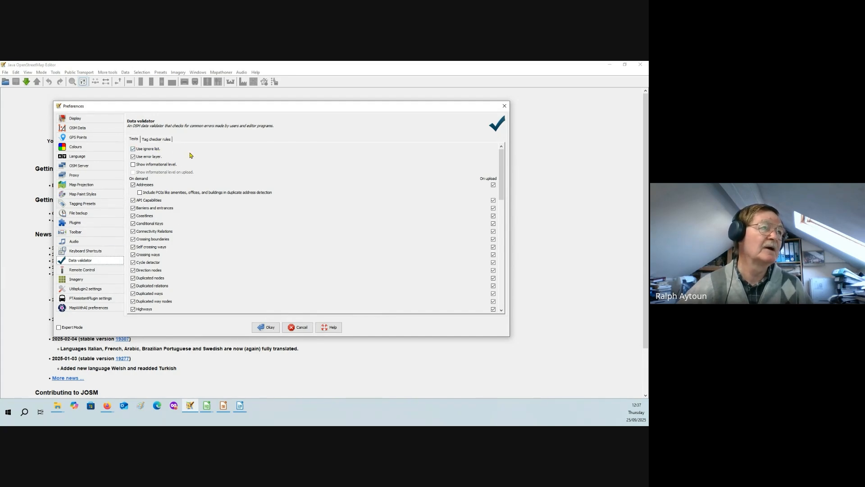
scroll(189, 155, "down", 4)
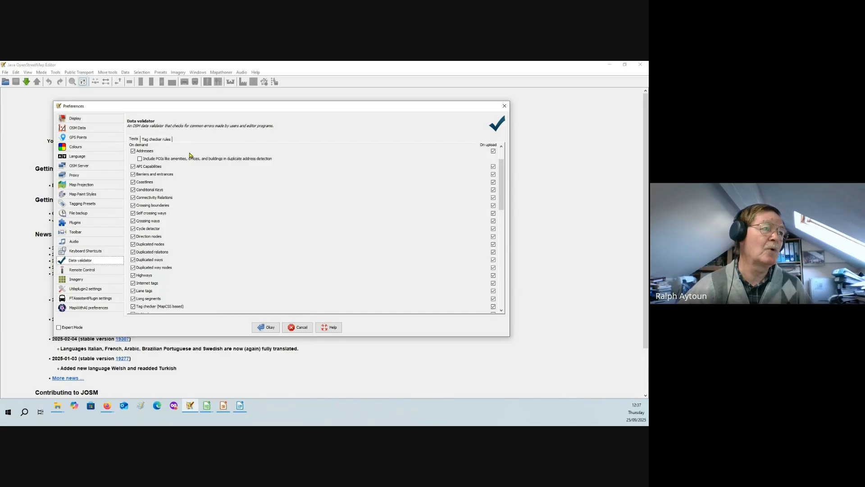
scroll(188, 155, "down", 4)
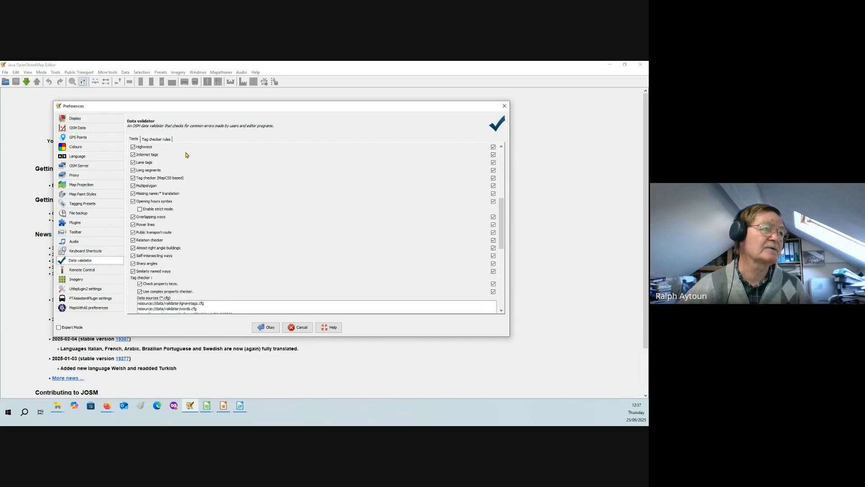
scroll(193, 210, "down", 2)
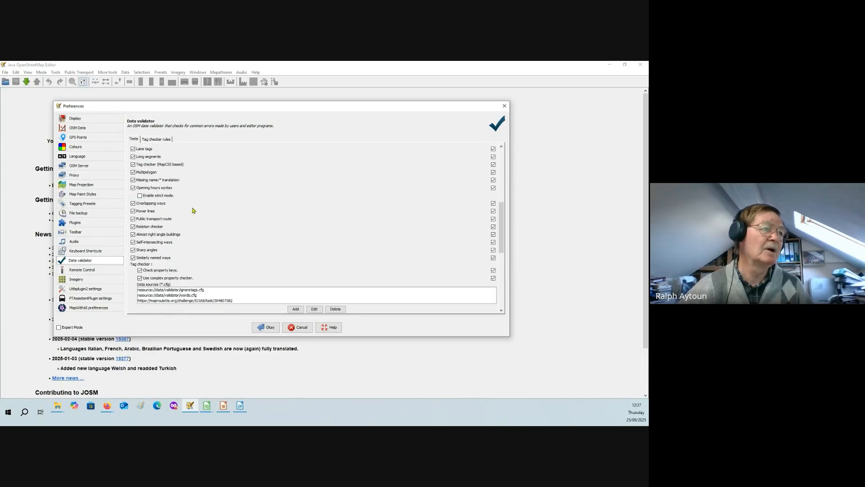
scroll(193, 210, "down", 3)
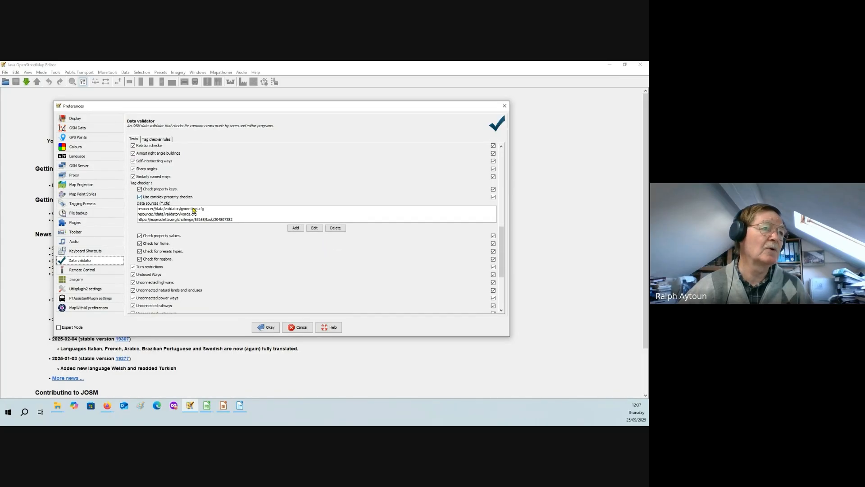
scroll(207, 265, "down", 3)
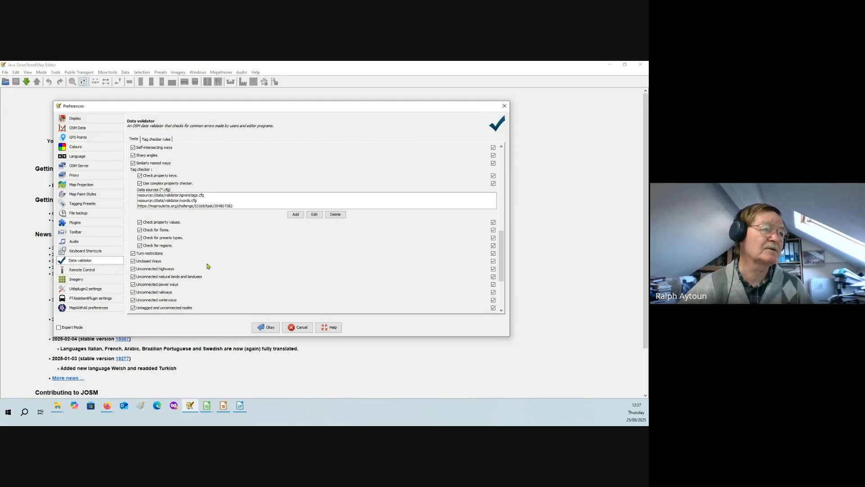
scroll(207, 264, "down", 3)
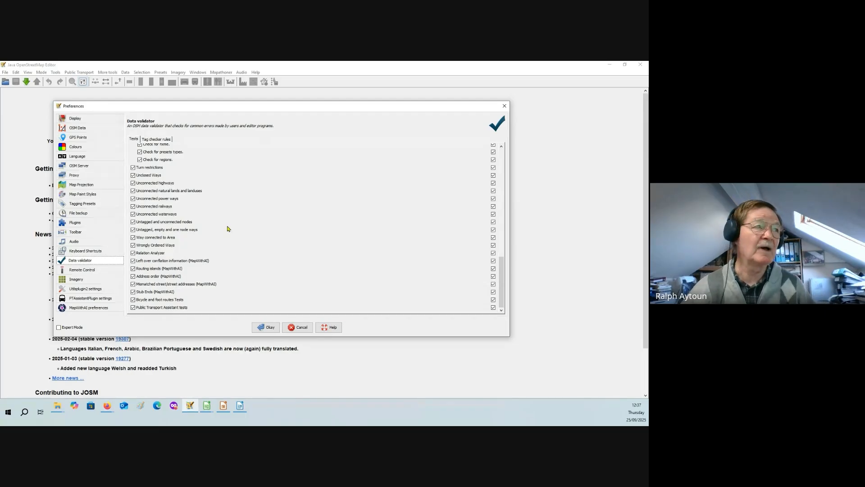
scroll(200, 224, "up", 2)
scroll(200, 224, "up", 8)
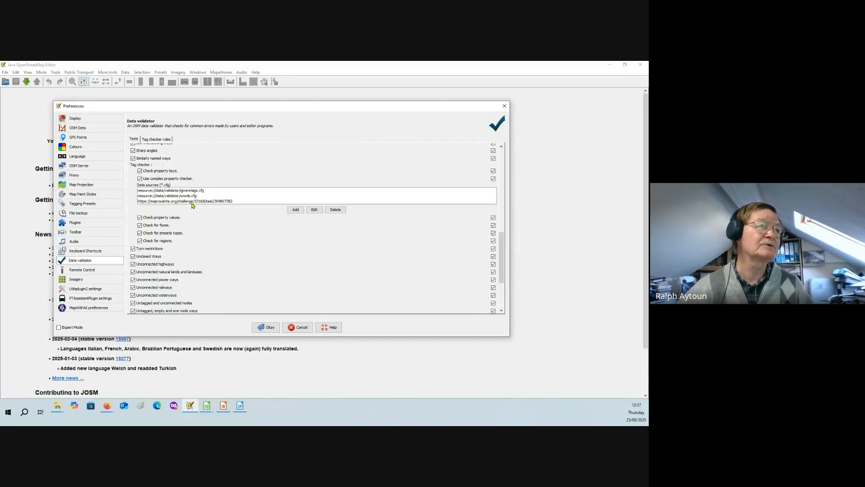
scroll(210, 164, "up", 10)
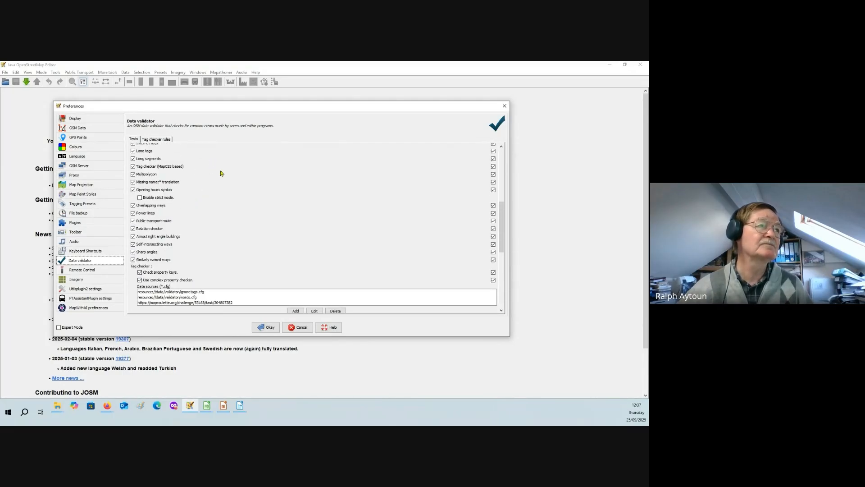
scroll(225, 174, "up", 4)
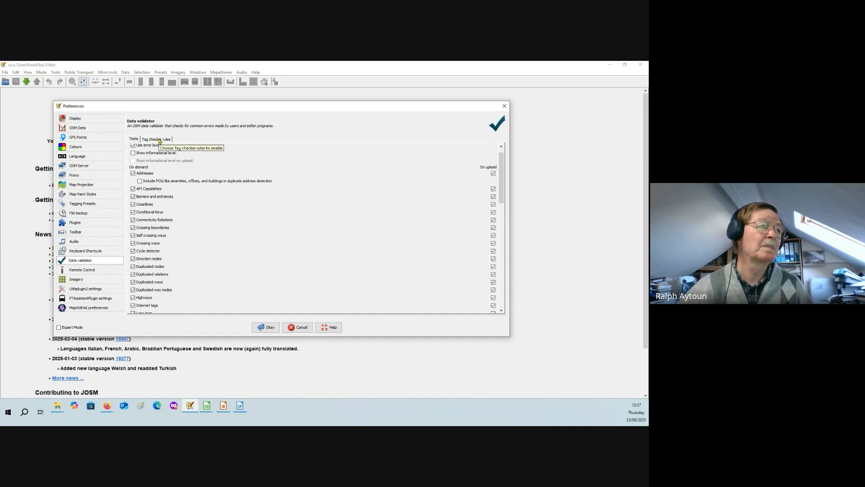
- View the Utilsplugin2 settings, and look through the selected entries in the Imagery preferences
scroll(195, 193, "up", 1)
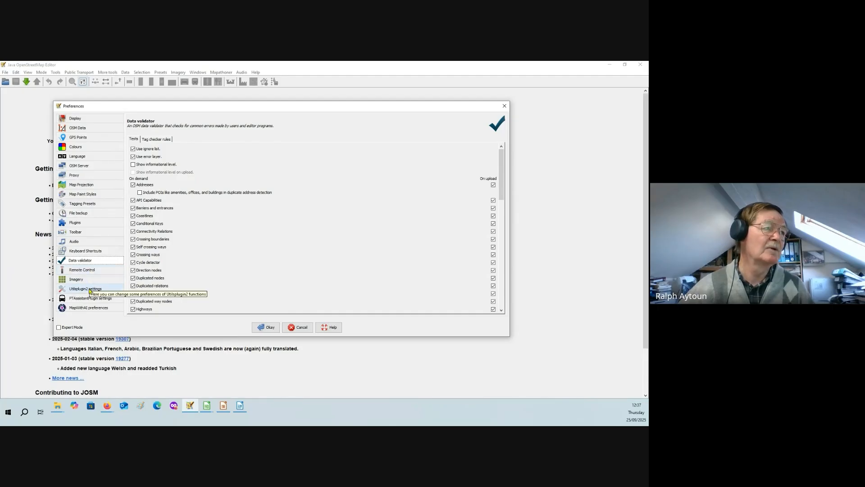
left_click(90, 290)
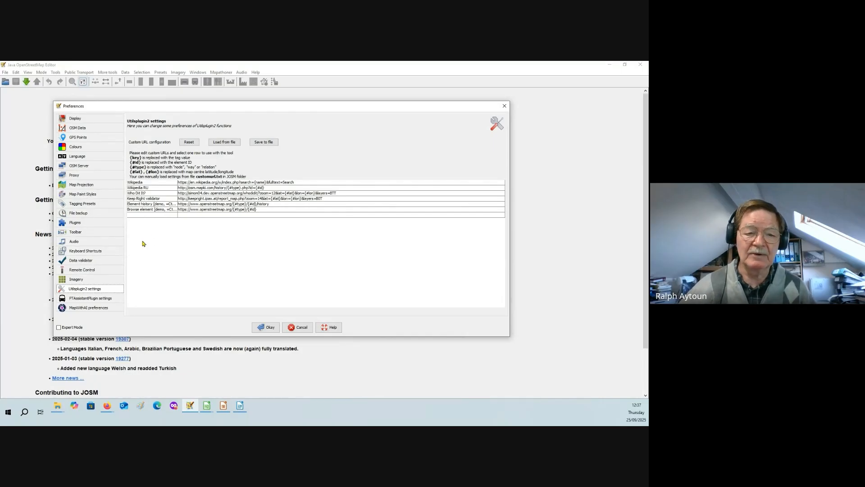
left_click(85, 279)
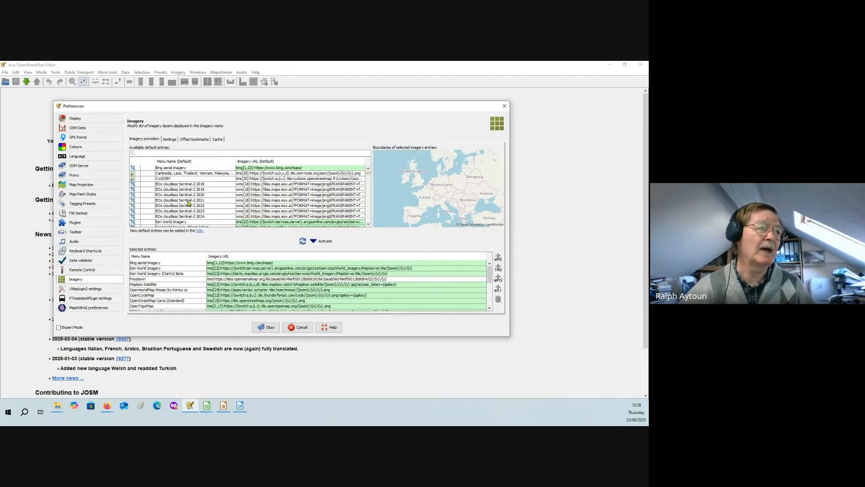
scroll(225, 270, "down", 2)
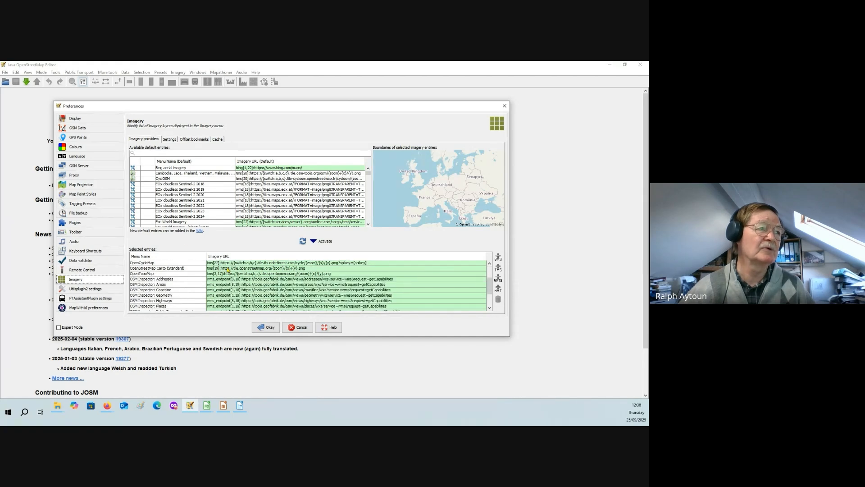
scroll(227, 269, "up", 2)
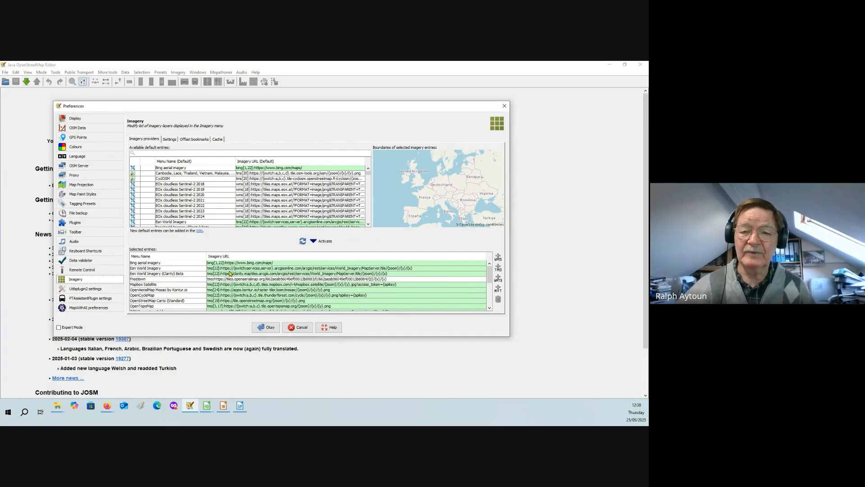
- Point out Bing aerial imagery, Esri World Imagery, Mapbox Satellite, OpenCycleMap and OpenTopoMap among the selected imagery entries
left_click(169, 264)
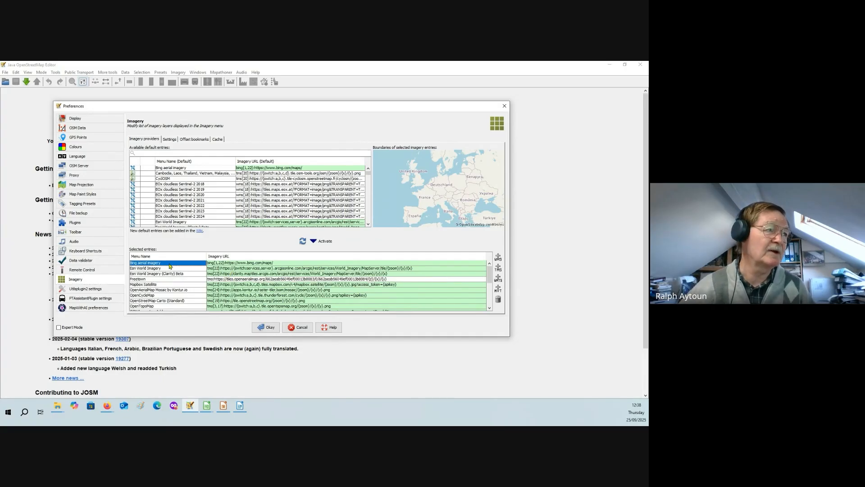
left_click(169, 268)
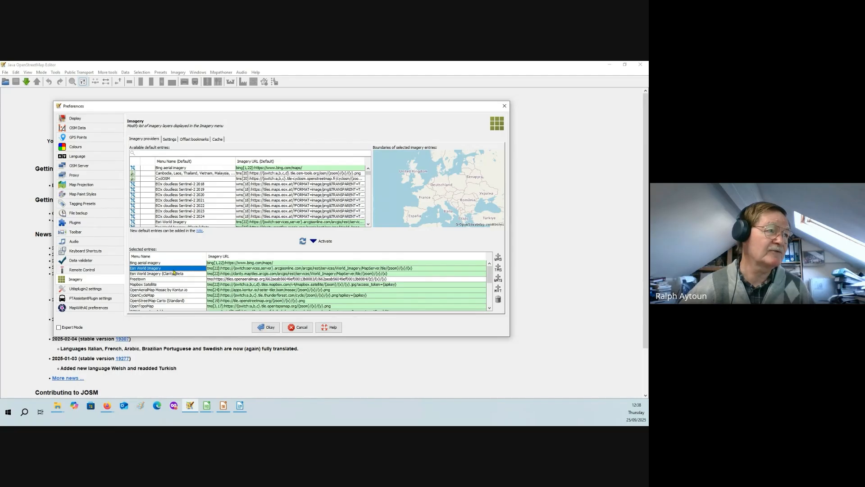
left_click(164, 284)
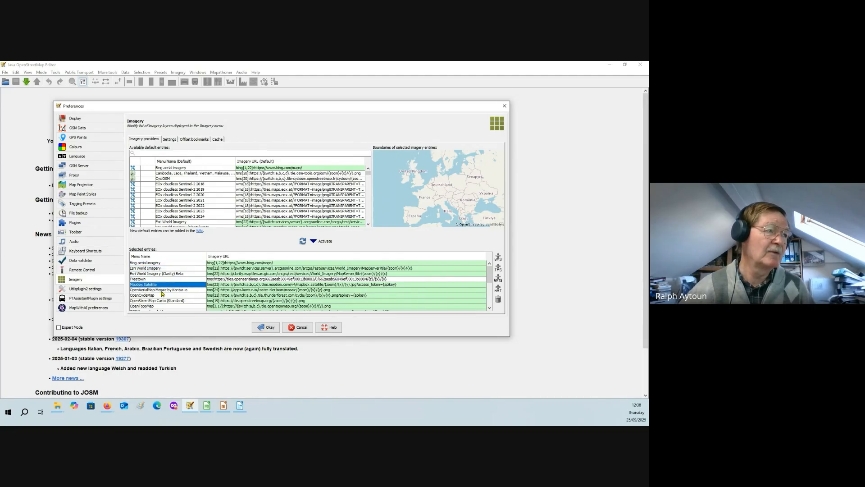
scroll(162, 293, "down", 2)
left_click(159, 274)
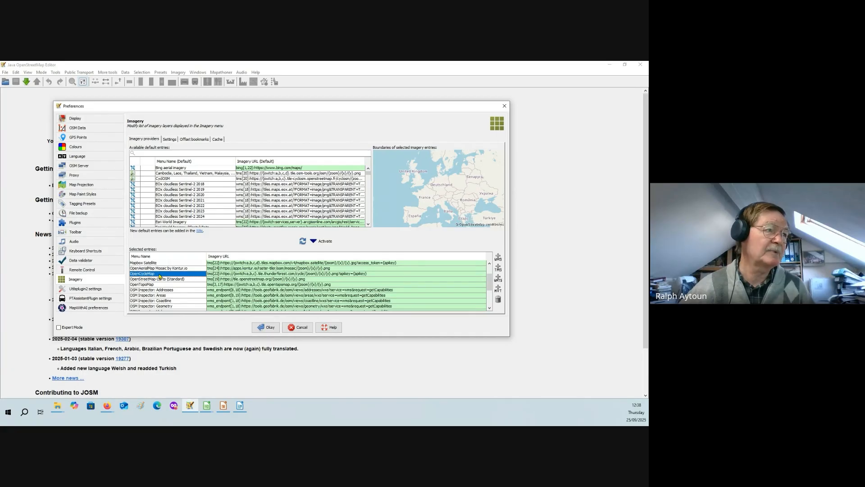
left_click(164, 285)
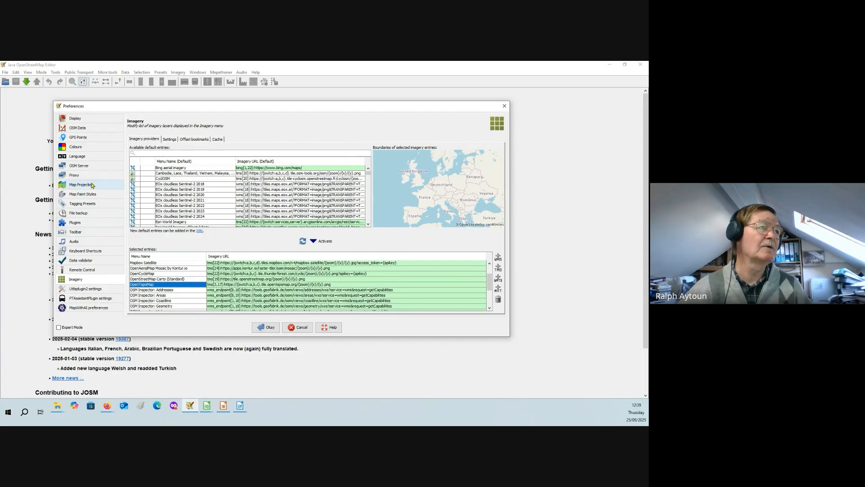
- View the MapWithAI preferences and close the Preferences window
scroll(116, 184, "down", 3)
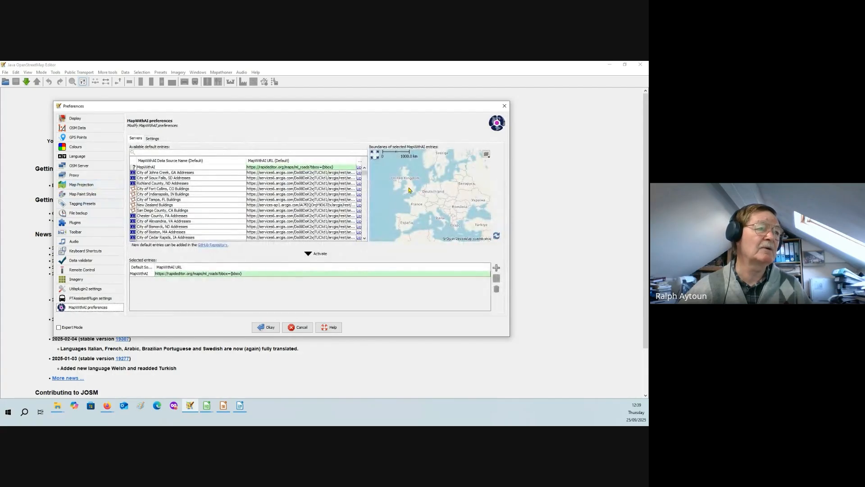
left_click(505, 106)
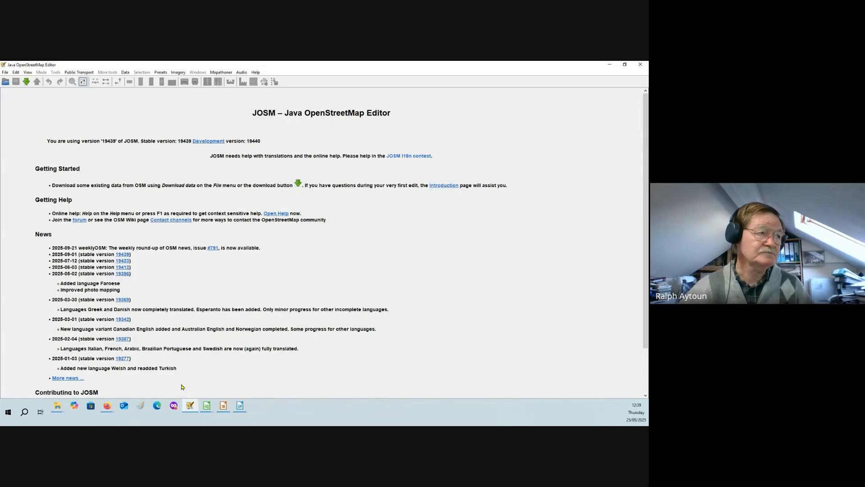
- Switch to Firefox and show the translated_ENG_MYA sheet of the Validation Basic Flow Chart
mouse_move(110, 409)
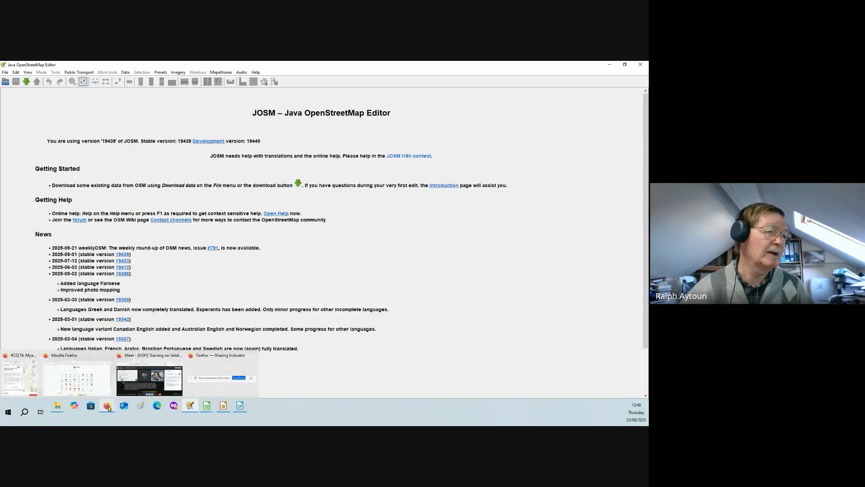
left_click(99, 385)
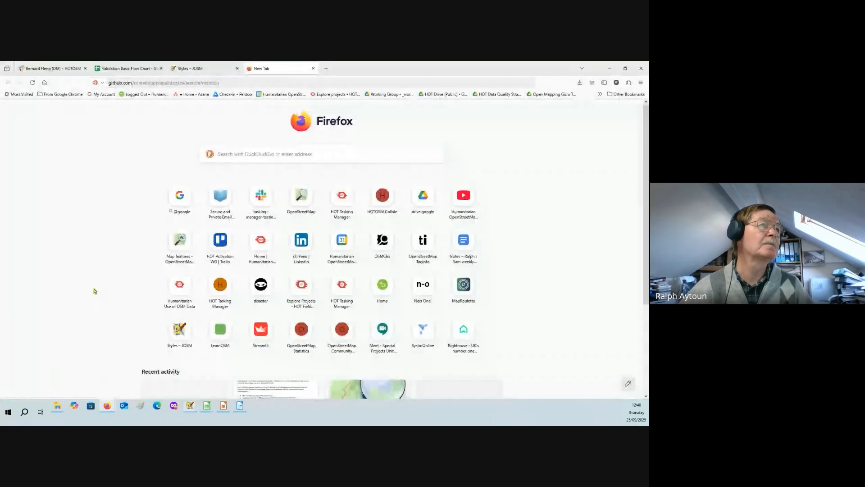
left_click(116, 70)
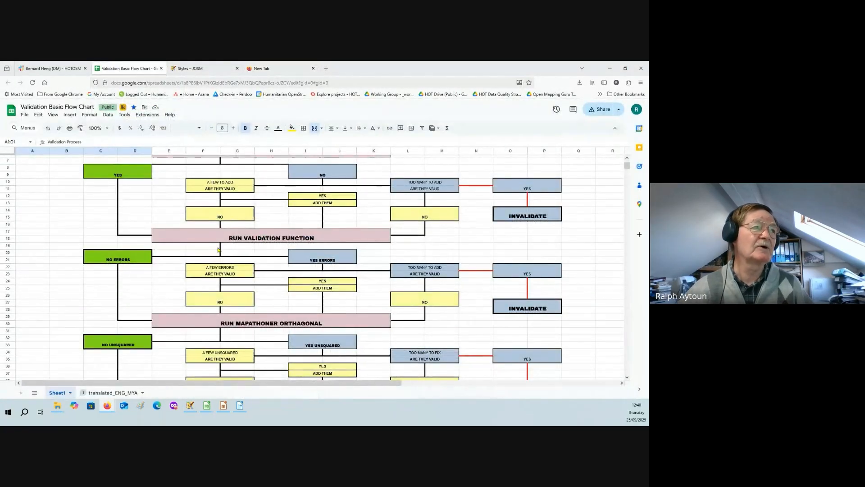
scroll(216, 243, "up", 2)
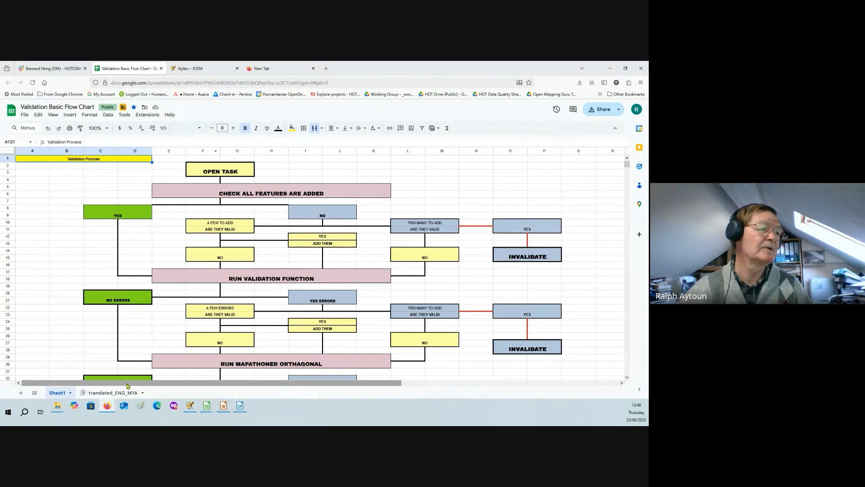
left_click(113, 393)
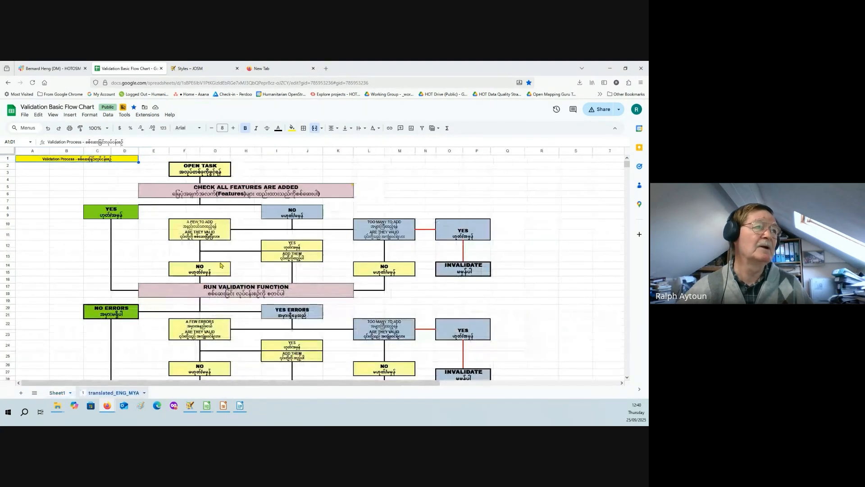
- Look over the start of the translated flow chart, covering Open Task and the Check All Features Are Added stage
scroll(220, 206, "down", 1)
scroll(221, 206, "down", 1)
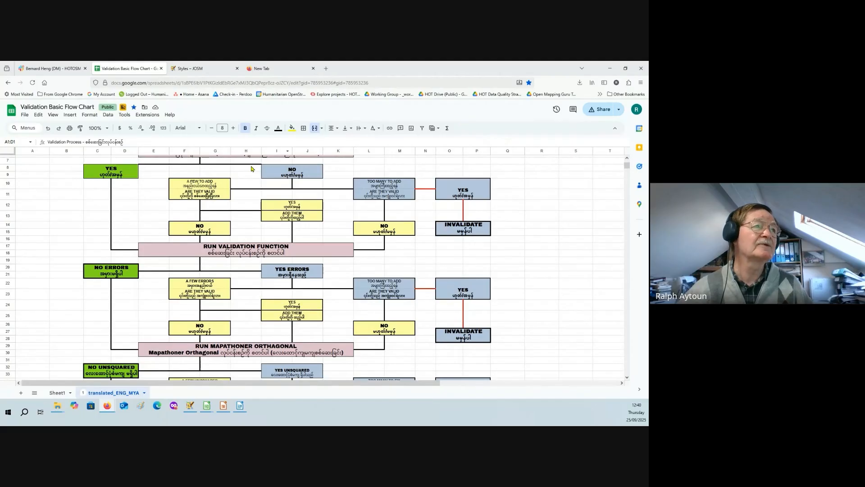
scroll(386, 176, "up", 2)
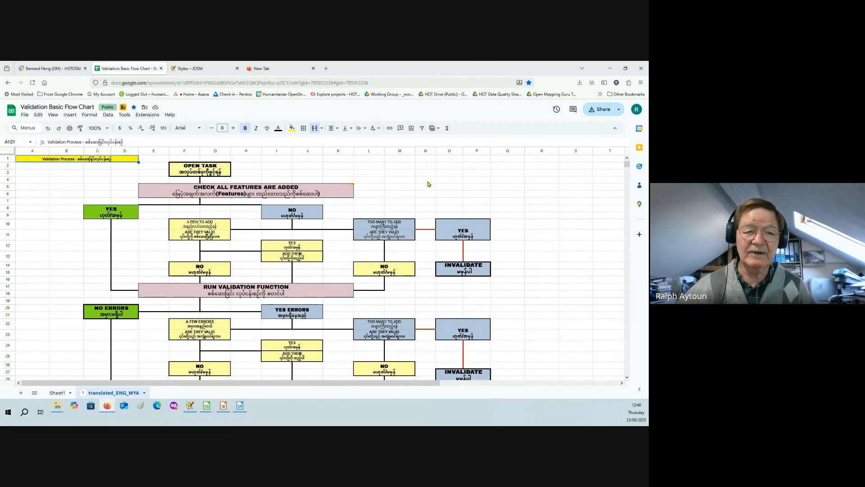
mouse_move(340, 183)
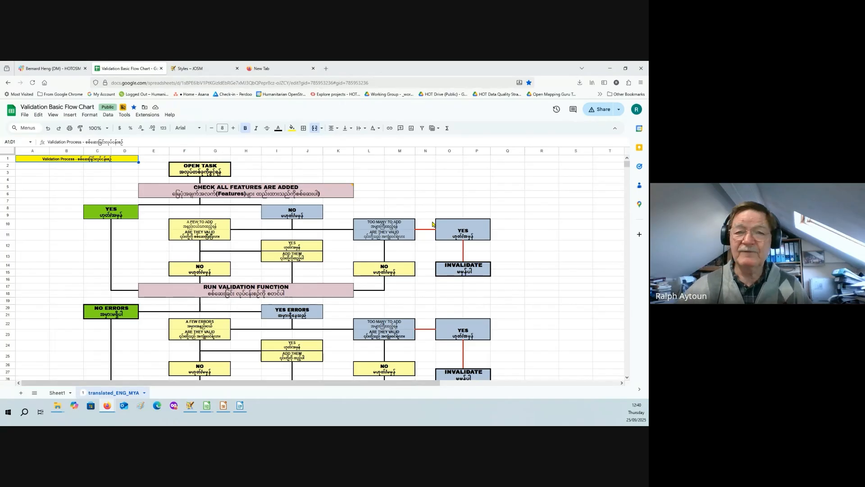
mouse_move(227, 194)
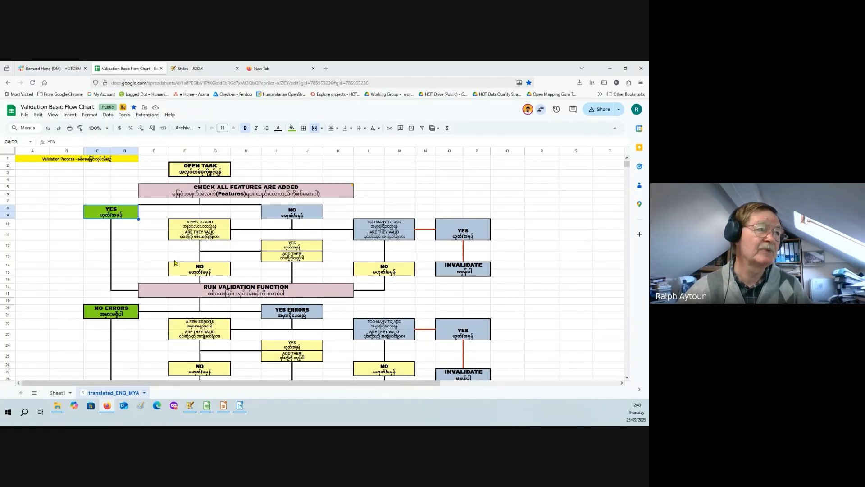
- Highlight the Run Validation Function stage in the flow chart and follow its error branches
scroll(196, 281, "down", 2)
left_click(223, 249)
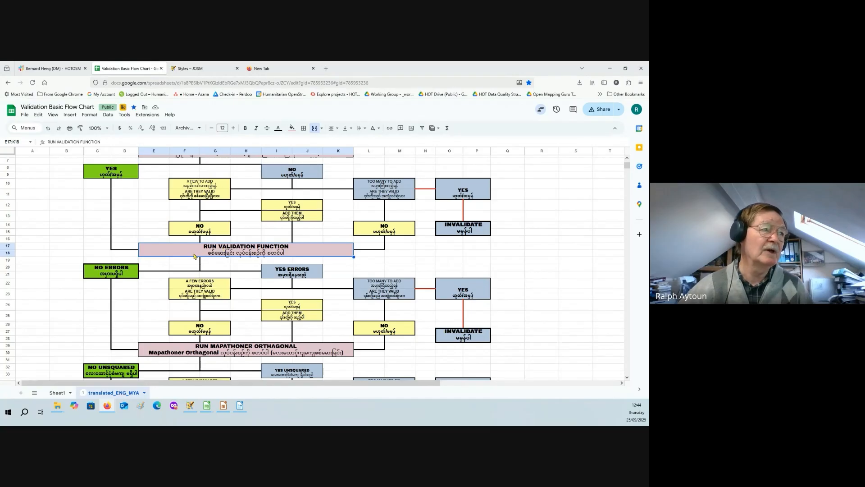
scroll(194, 256, "down", 1)
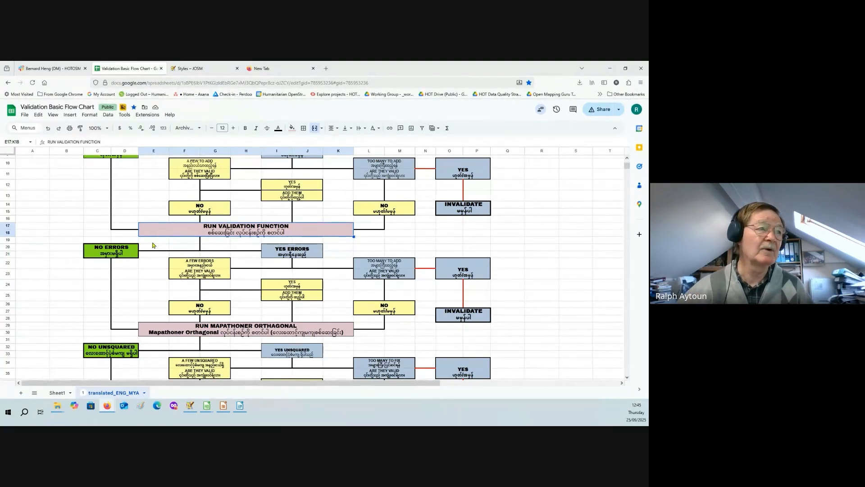
scroll(220, 253, "down", 1)
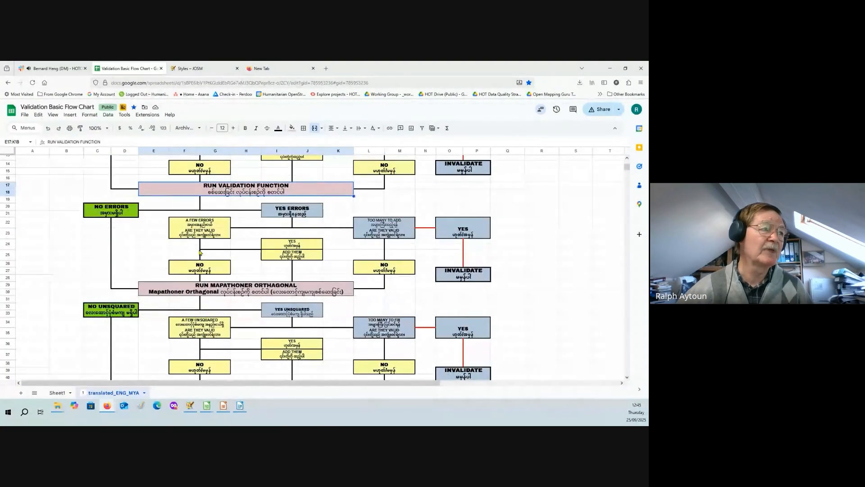
- Highlight the Run Mapathoner Orthagonal stage and follow its unsquared-building branches
left_click(198, 289)
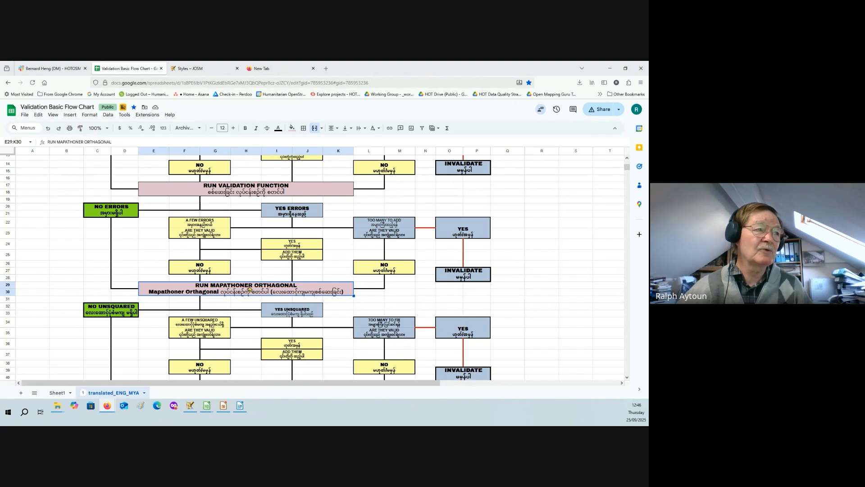
scroll(226, 287, "down", 2)
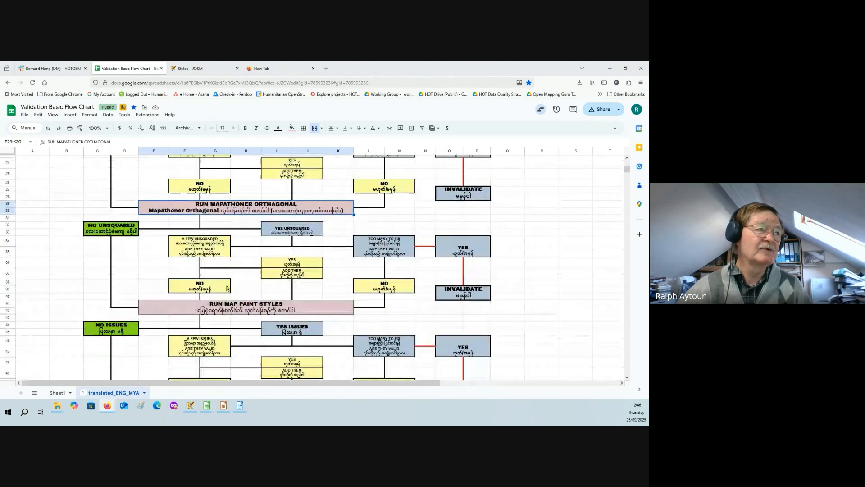
scroll(177, 296, "down", 2)
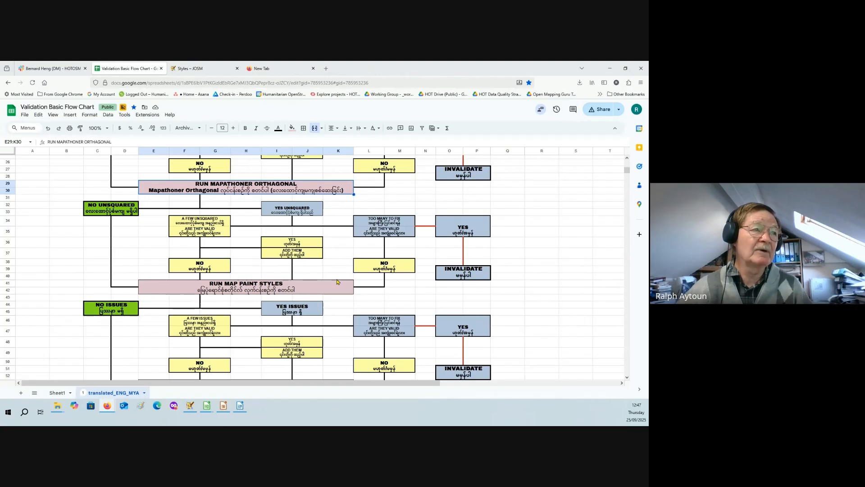
- Highlight the Run Map Paint Styles stage and follow its issue branches
scroll(261, 286, "down", 1)
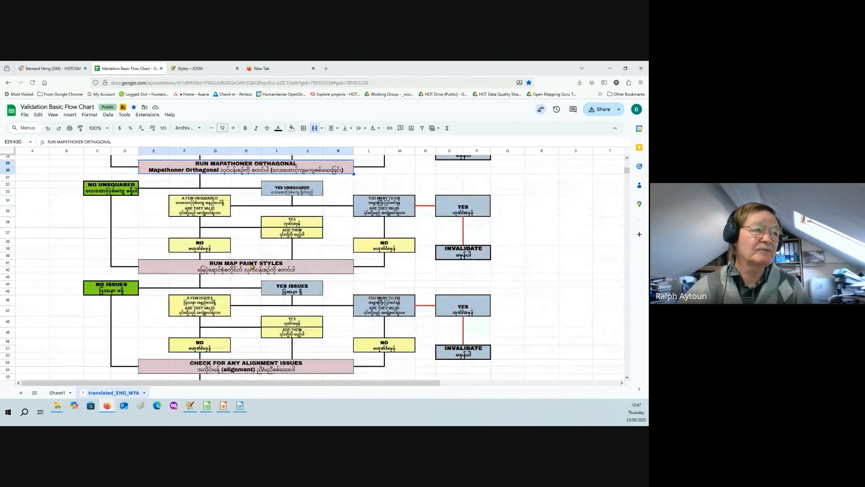
left_click(255, 267)
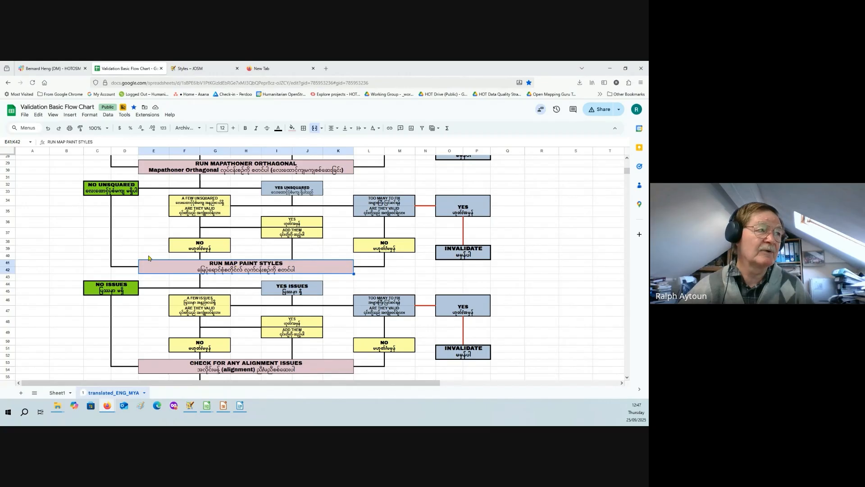
scroll(133, 249, "down", 2)
scroll(135, 252, "up", 1)
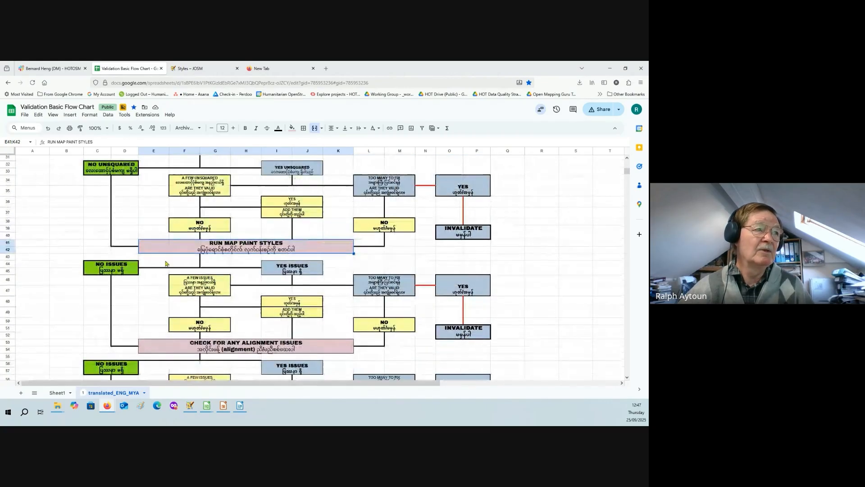
scroll(143, 259, "down", 2)
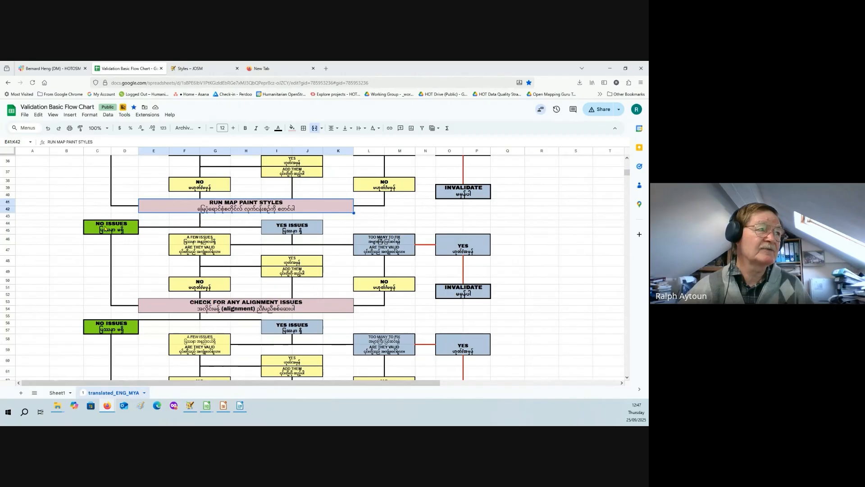
- Highlight the Check For Any Alignment Issues stage and follow the flow chart down to the final Validate box
scroll(248, 303, "down", 1)
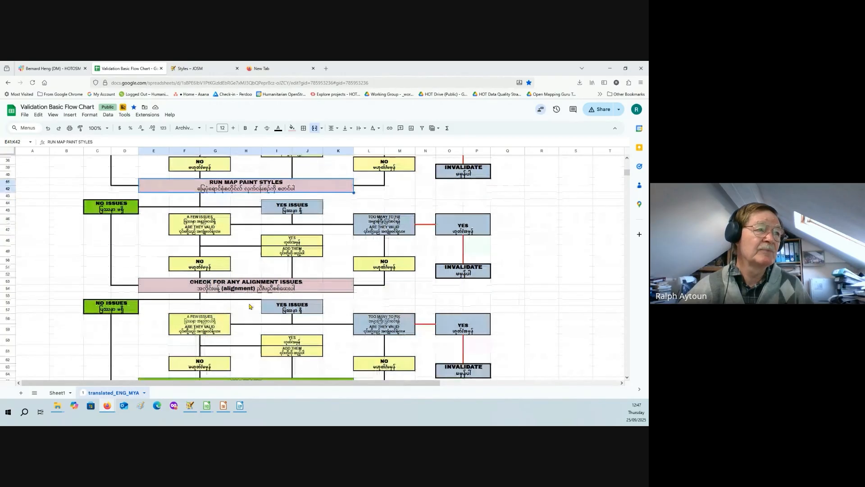
left_click(246, 284)
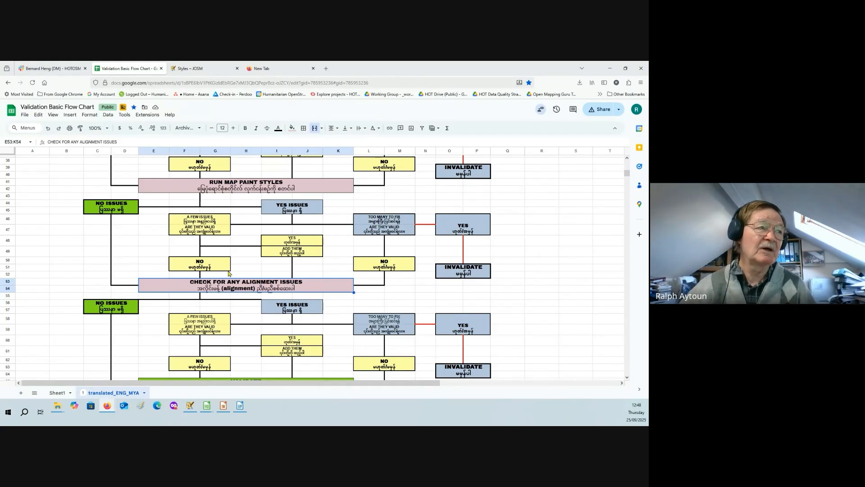
scroll(238, 289, "down", 3)
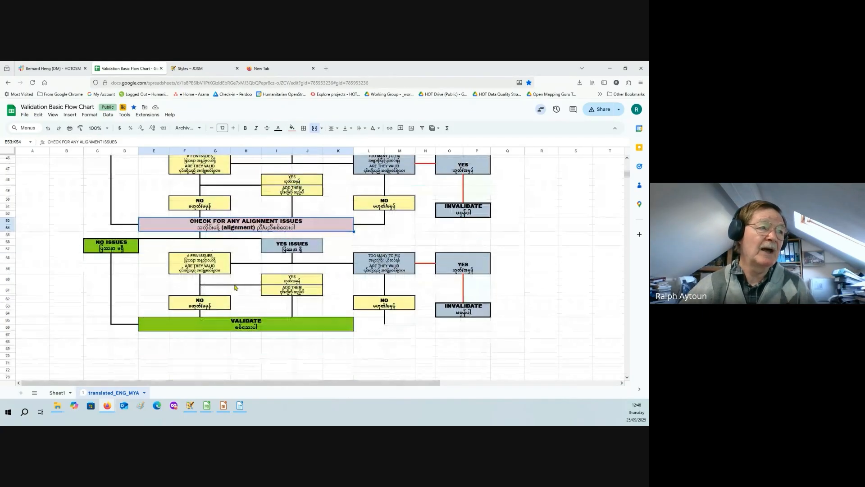